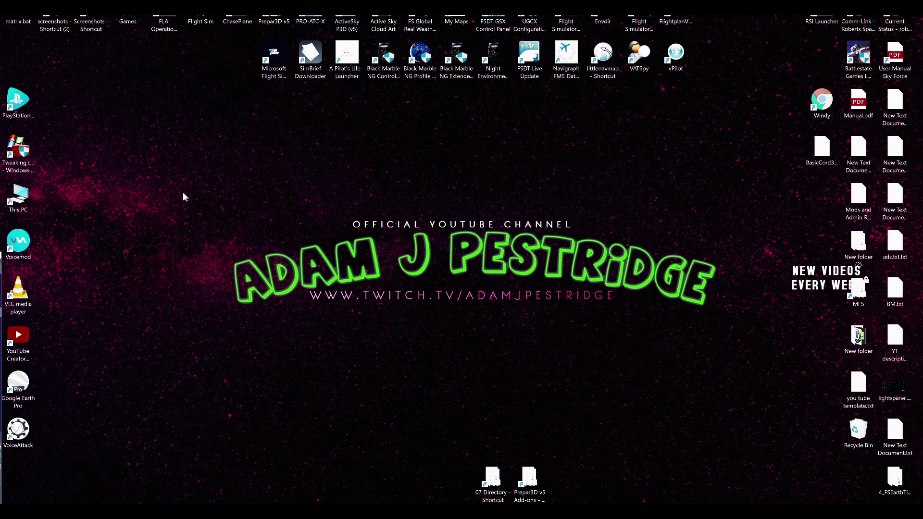
# - Launch Command Prompt as administrator from a 'cmd' Windows search
pyautogui.moveTo(178, 190); pyautogui.dragTo(747, 376)
pyautogui.moveTo(185, 504)
pyautogui.click(144, 501)
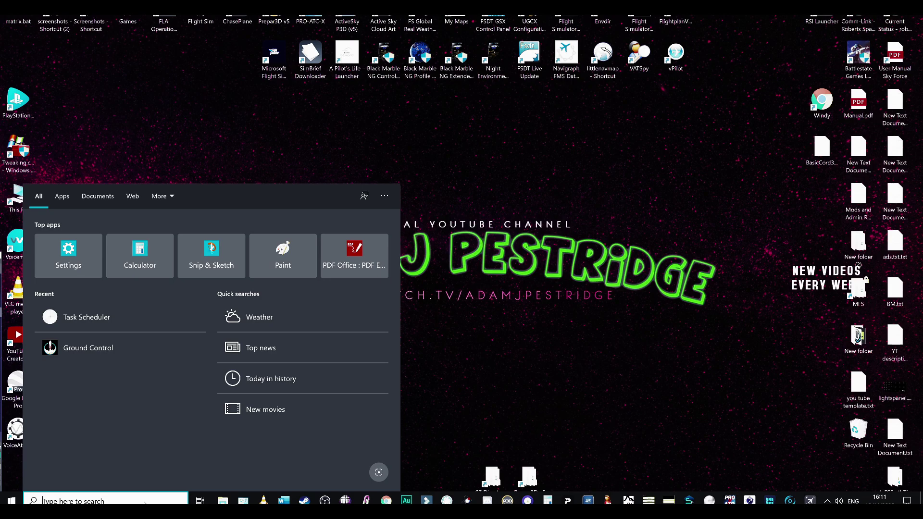
pyautogui.write('cmd')
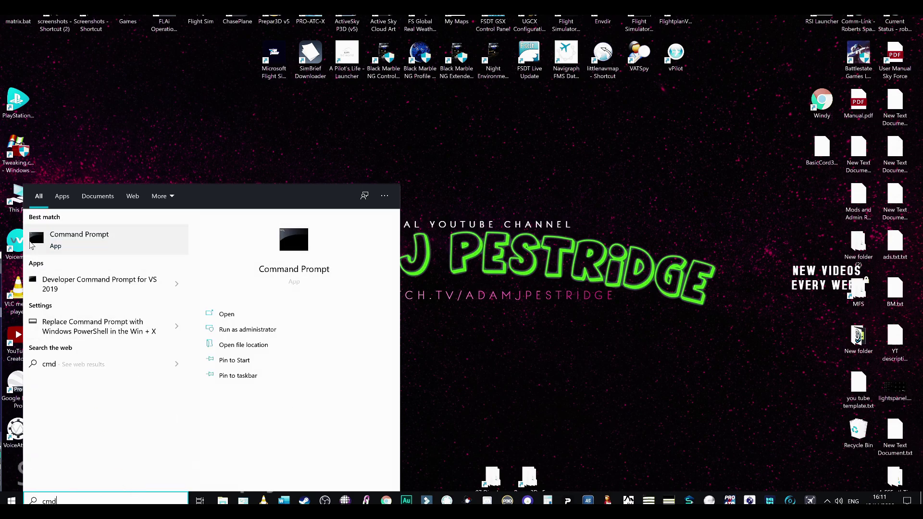
pyautogui.rightClick(60, 237)
pyautogui.click(73, 245)
# - Run sfc /scannow and move the Command Prompt window to the top-left
pyautogui.moveTo(262, 49); pyautogui.dragTo(467, 152)
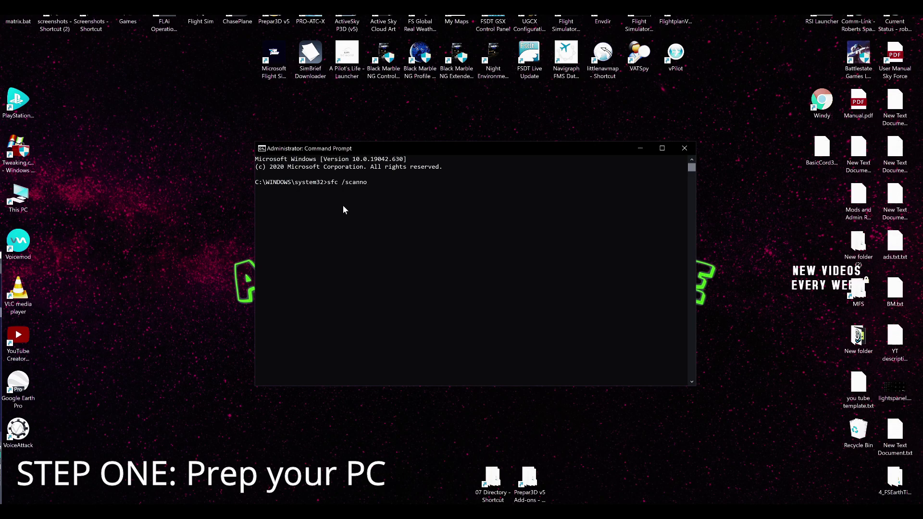
pyautogui.press('Return')
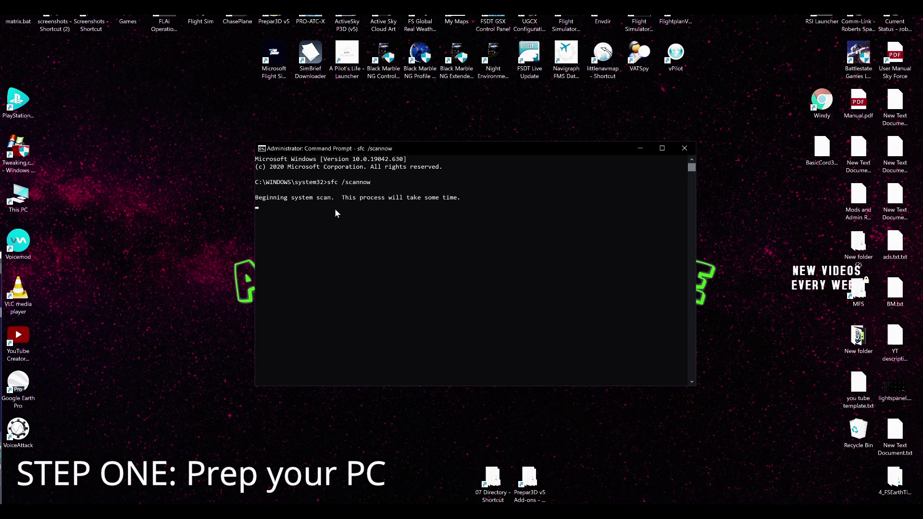
pyautogui.moveTo(426, 148); pyautogui.dragTo(419, 99)
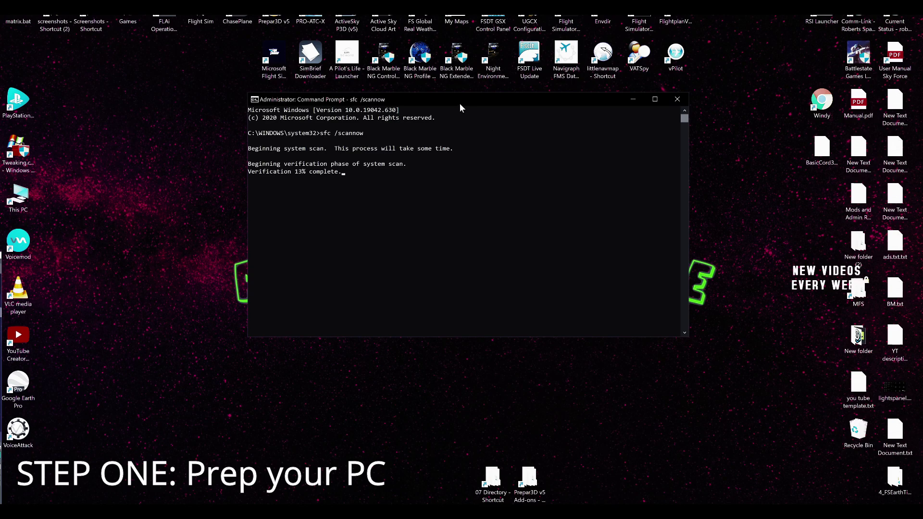
pyautogui.moveTo(460, 107); pyautogui.dragTo(264, 113)
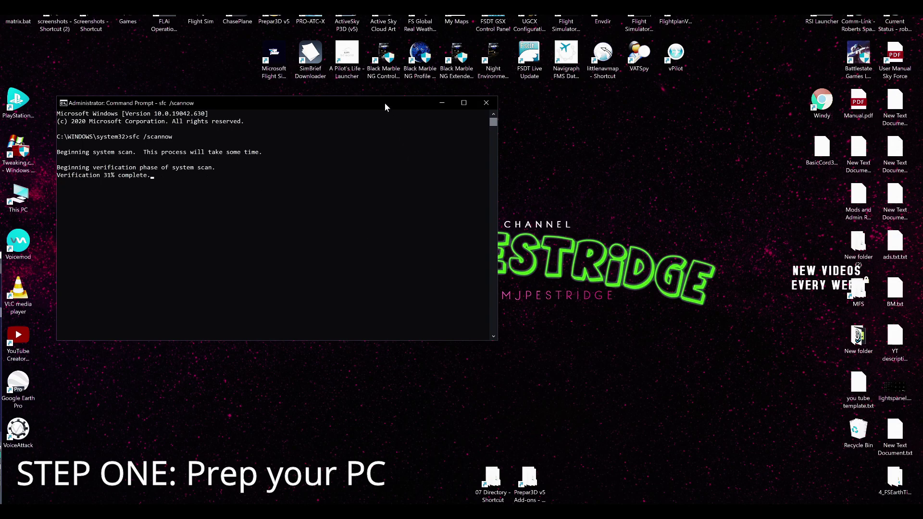
pyautogui.moveTo(384, 107); pyautogui.dragTo(341, 29)
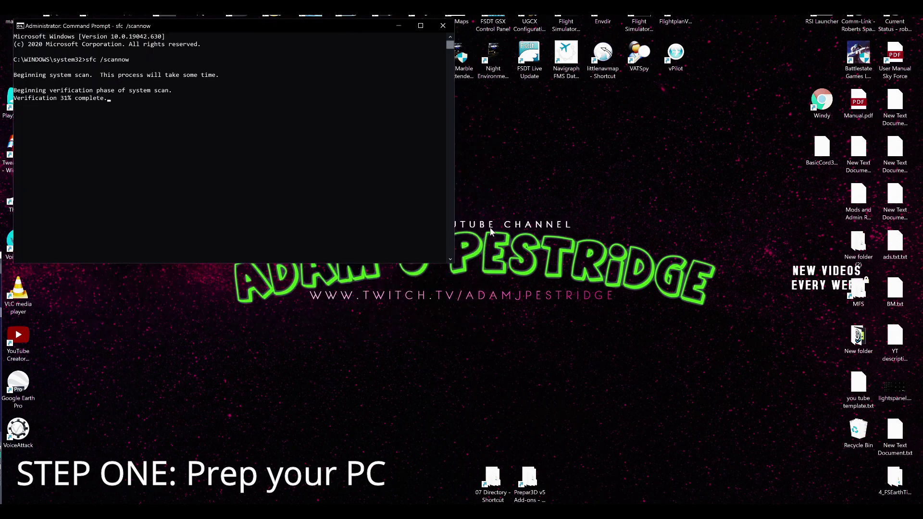
# - Check for updates in Update & Security, view Advanced options, and return
pyautogui.click(908, 499)
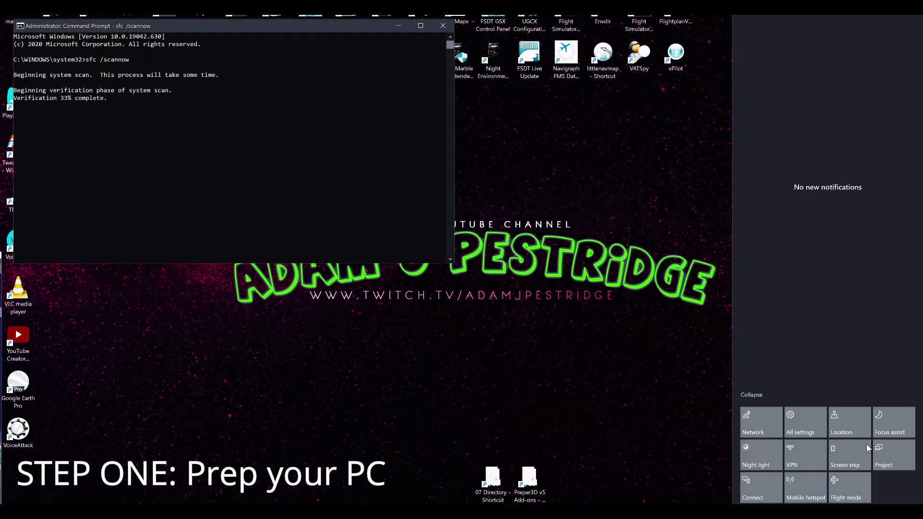
pyautogui.click(806, 422)
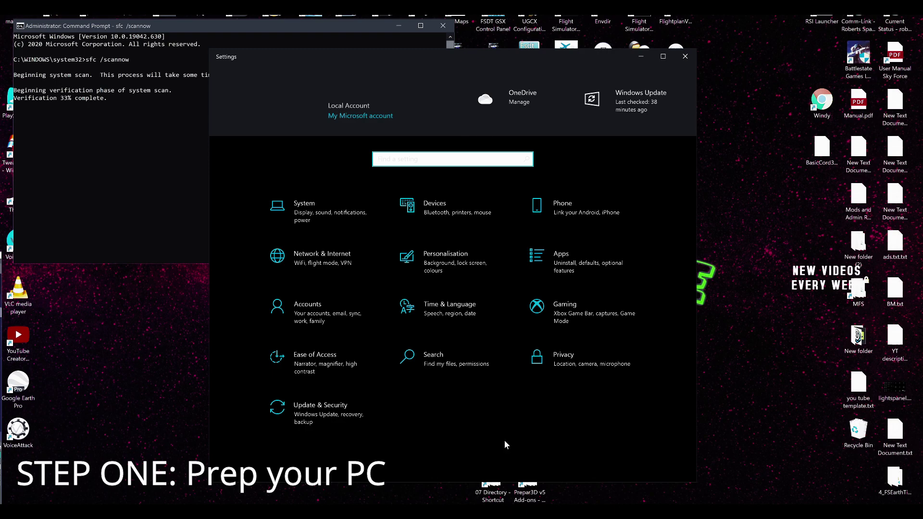
pyautogui.click(351, 407)
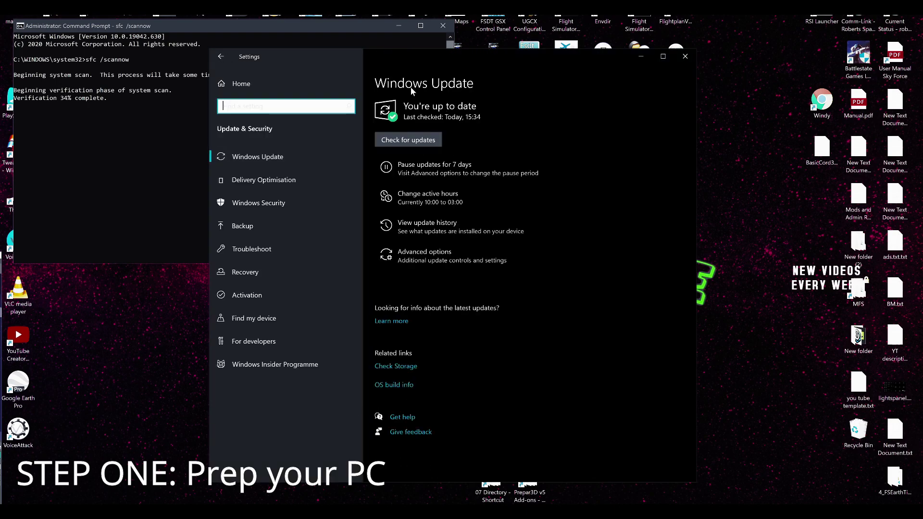
pyautogui.click(409, 139)
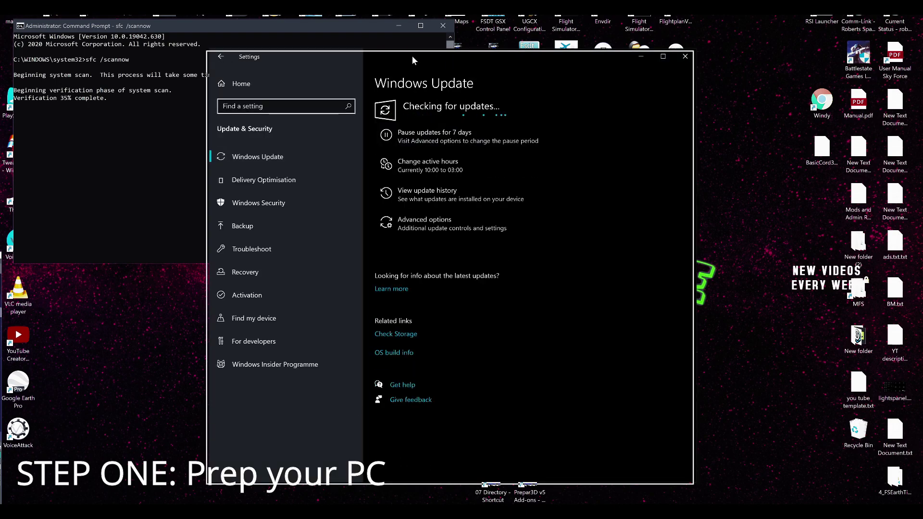
pyautogui.moveTo(411, 56); pyautogui.dragTo(404, 66)
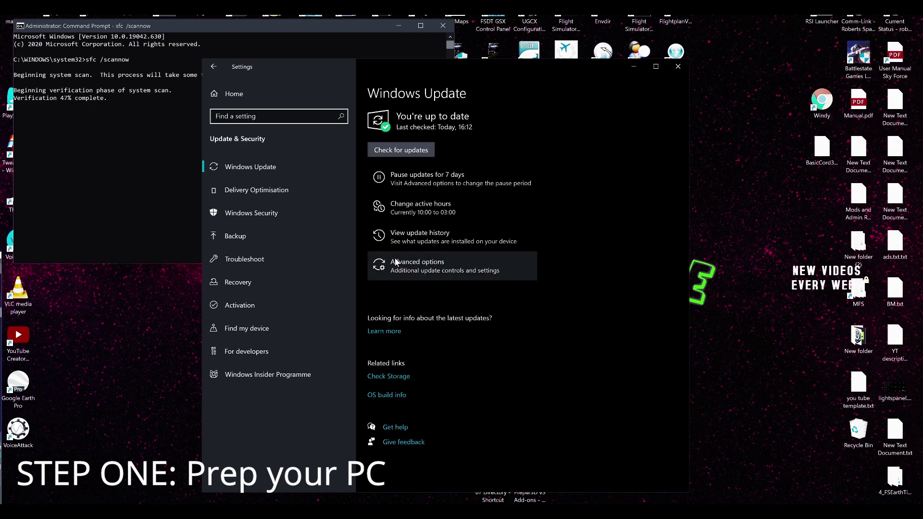
pyautogui.click(422, 271)
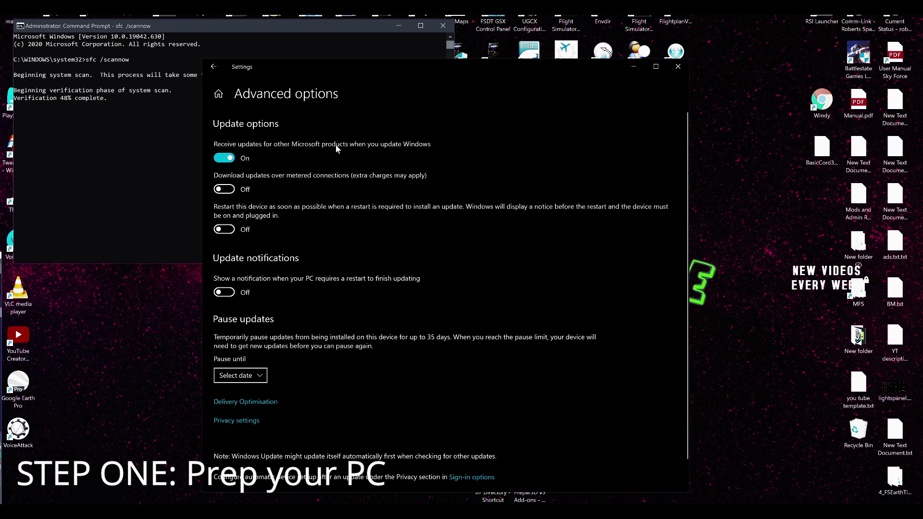
pyautogui.click(213, 66)
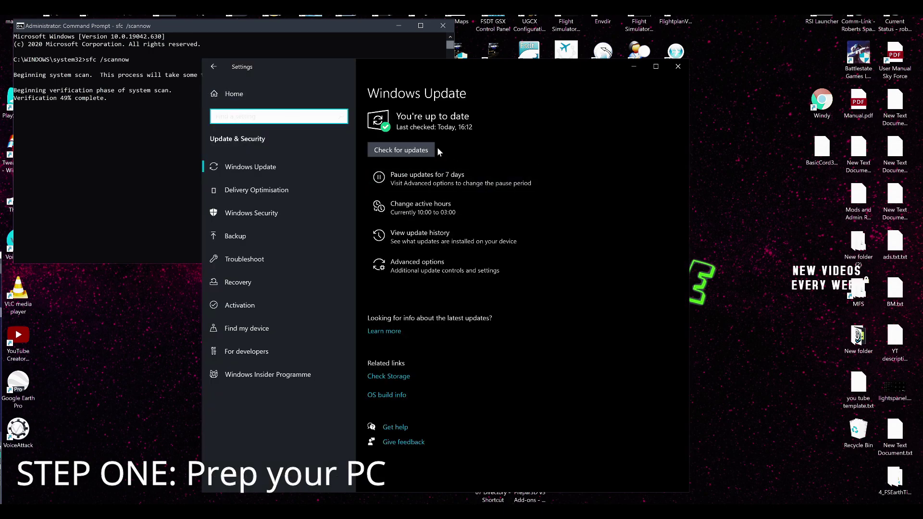
# - Move Settings to the right and bring up the NVIDIA tray app's menu
pyautogui.moveTo(481, 70); pyautogui.dragTo(666, 45)
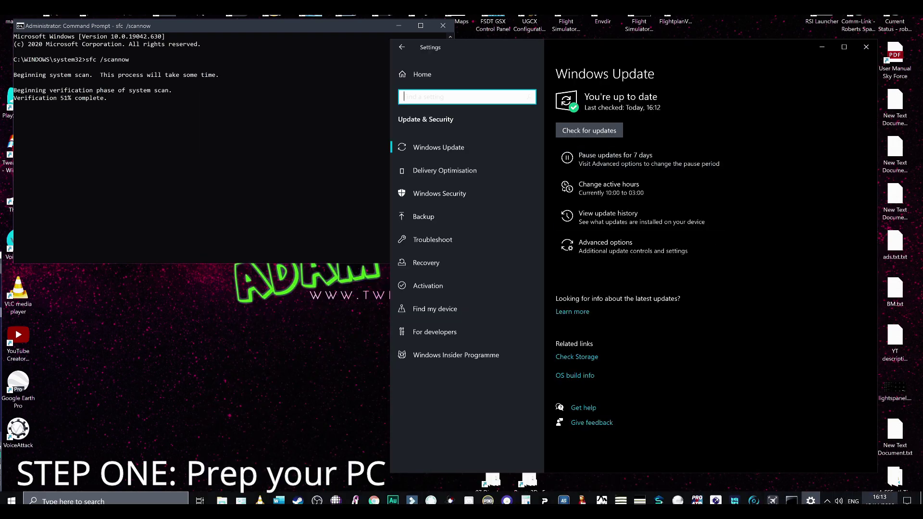
pyautogui.click(828, 501)
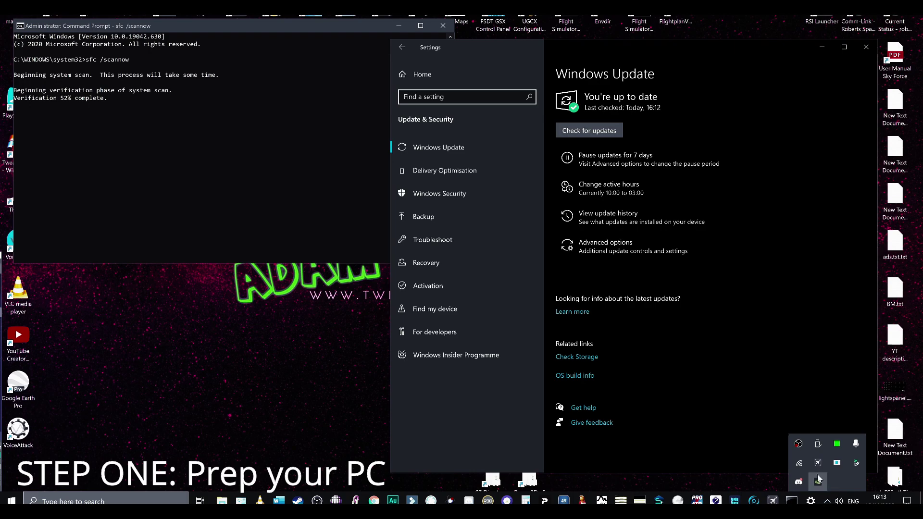
pyautogui.rightClick(819, 479)
pyautogui.click(831, 448)
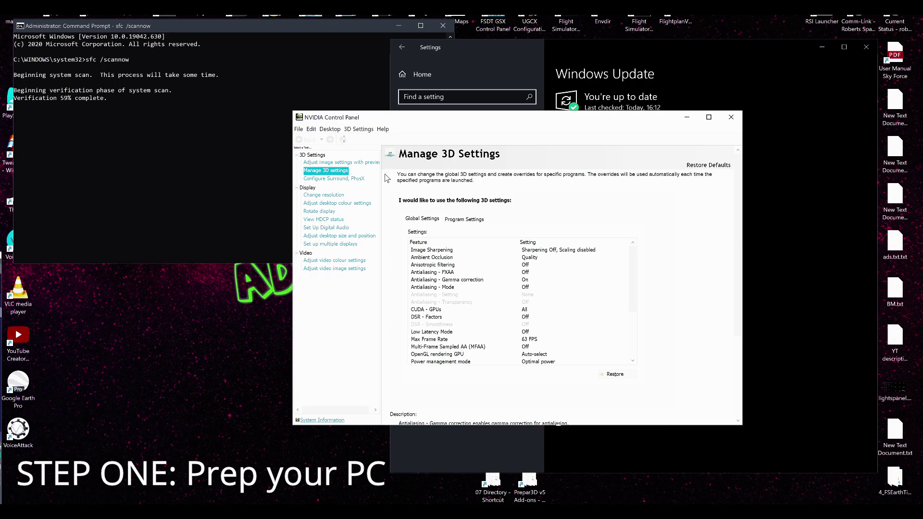
pyautogui.click(731, 117)
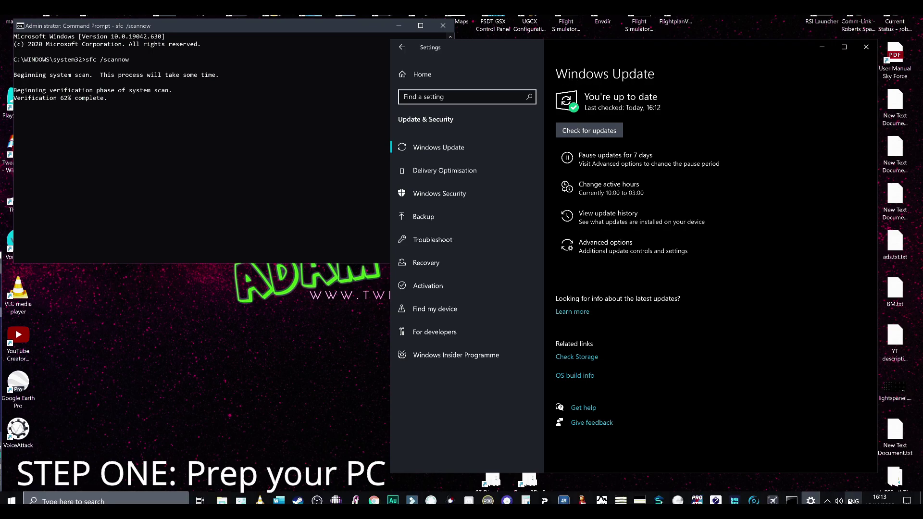
# - Launch GeForce Experience, close Windows Settings, and turn off the in-game overlay
pyautogui.click(829, 501)
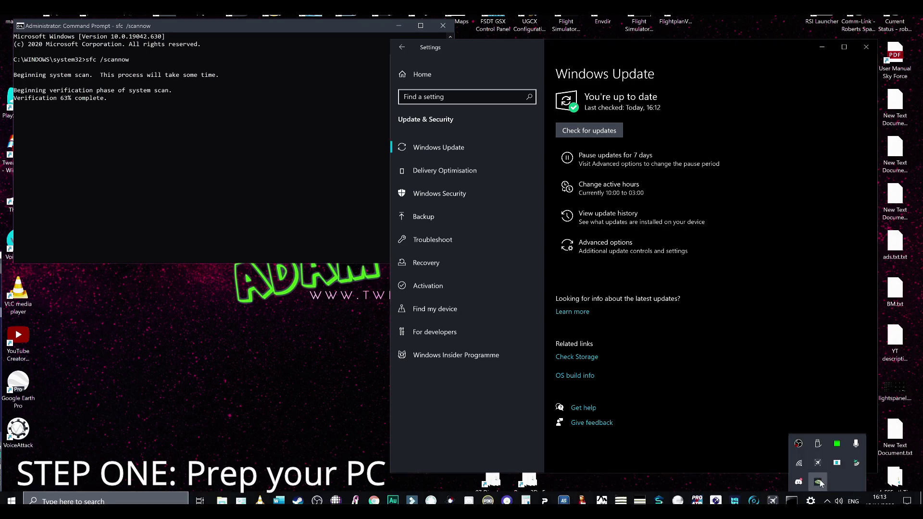
pyautogui.rightClick(821, 480)
pyautogui.click(817, 457)
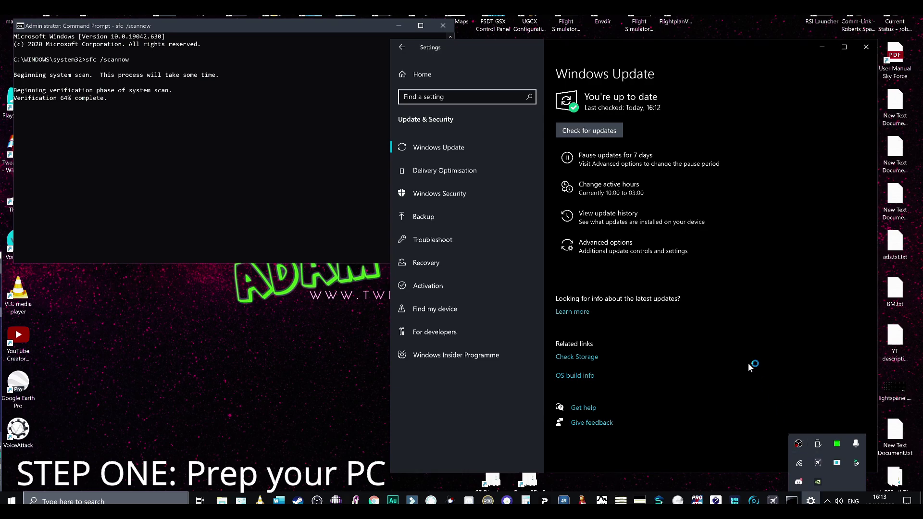
pyautogui.click(868, 51)
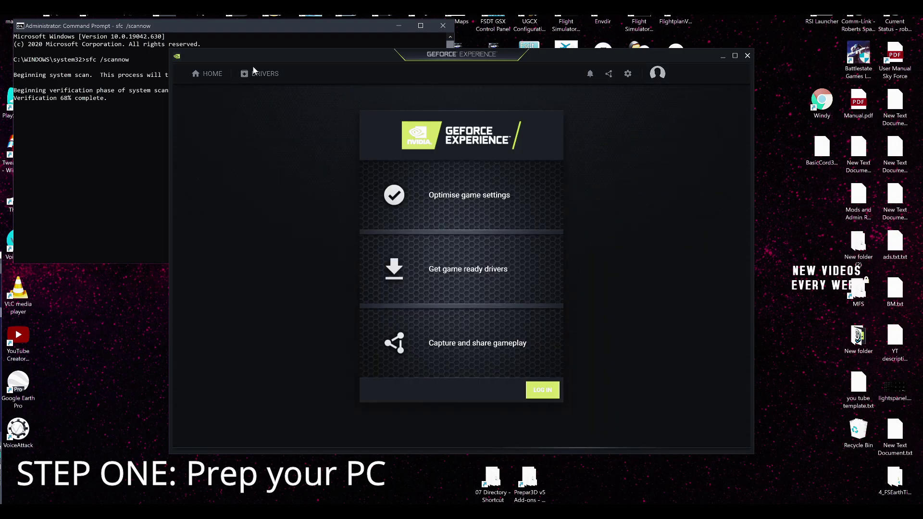
pyautogui.click(579, 363)
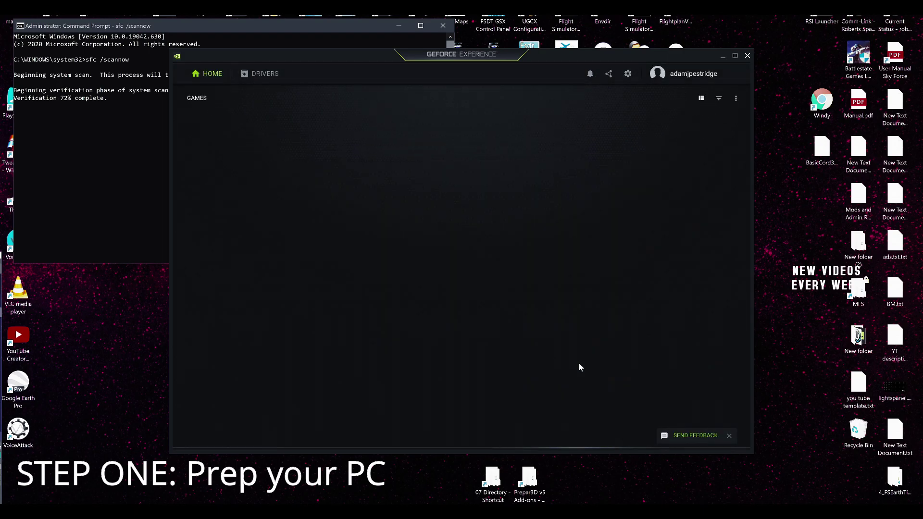
pyautogui.click(627, 74)
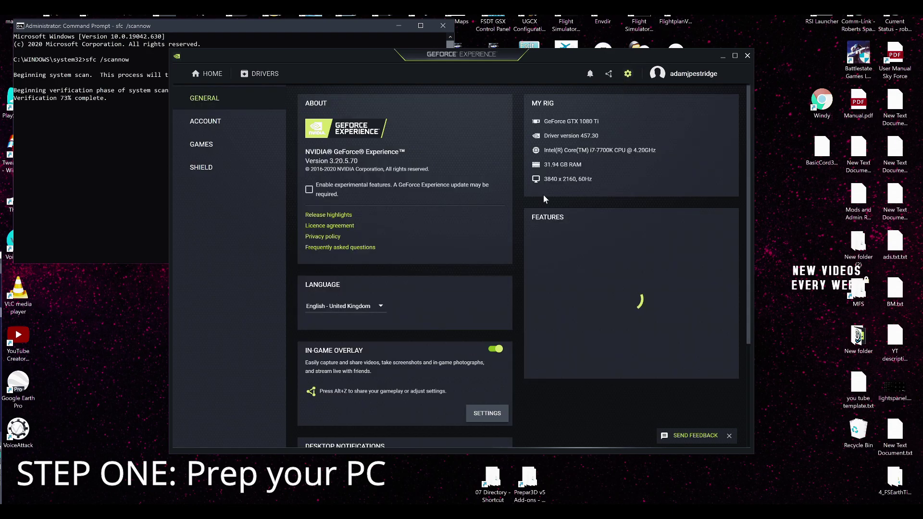
pyautogui.click(491, 351)
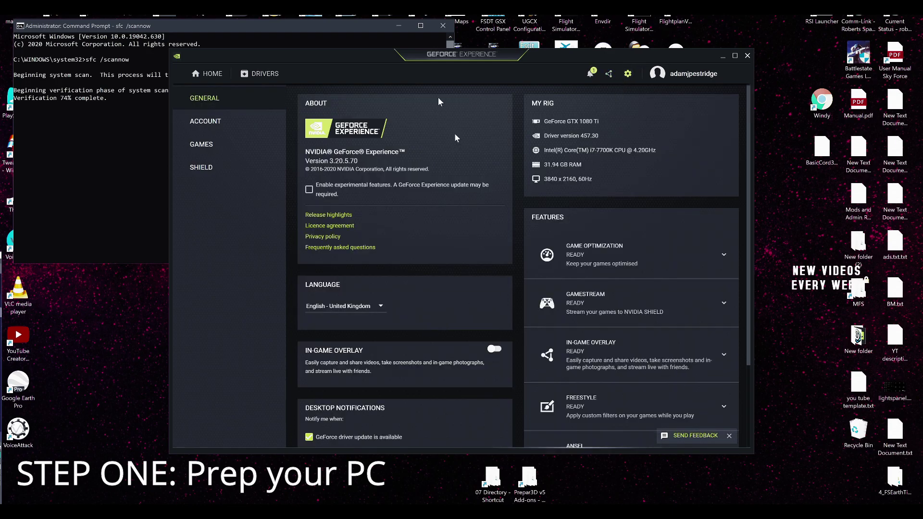
# - Check the Drivers page for updates, confirming Game Ready driver 457.30 is installed
pyautogui.click(263, 73)
pyautogui.click(731, 99)
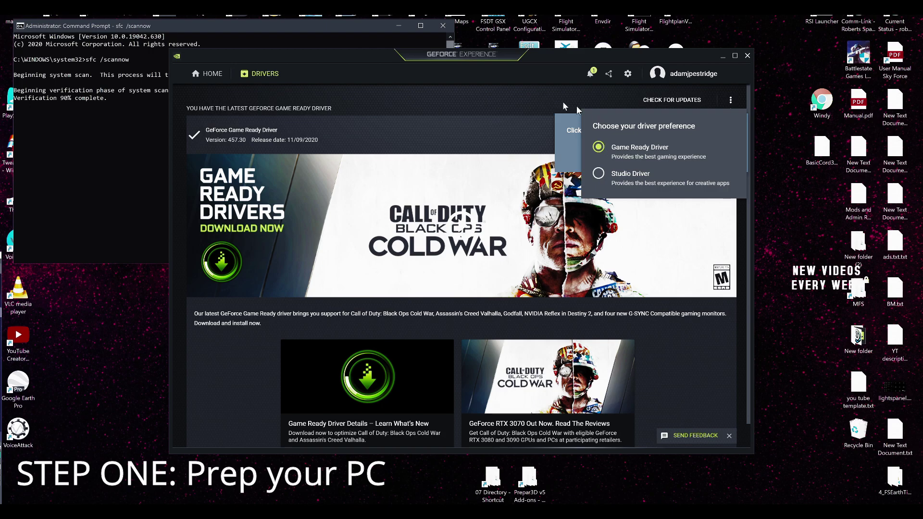
pyautogui.click(556, 85)
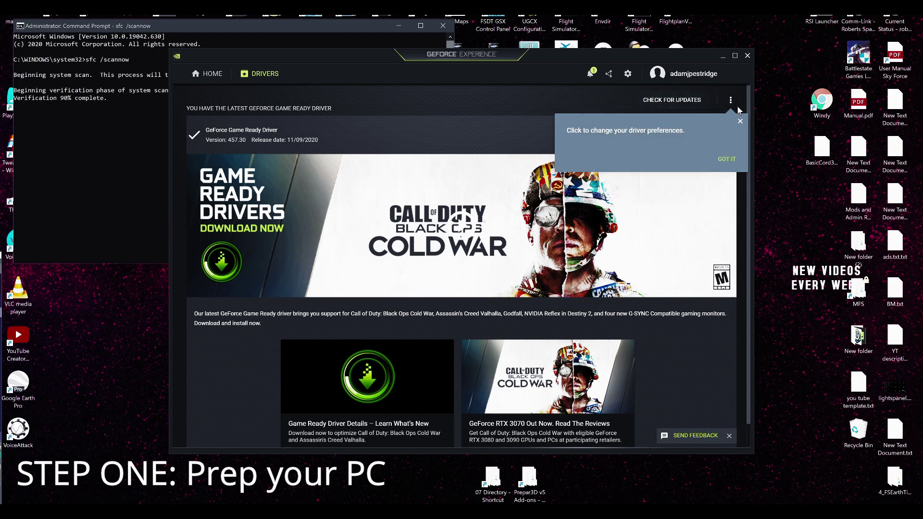
pyautogui.click(741, 121)
pyautogui.click(663, 101)
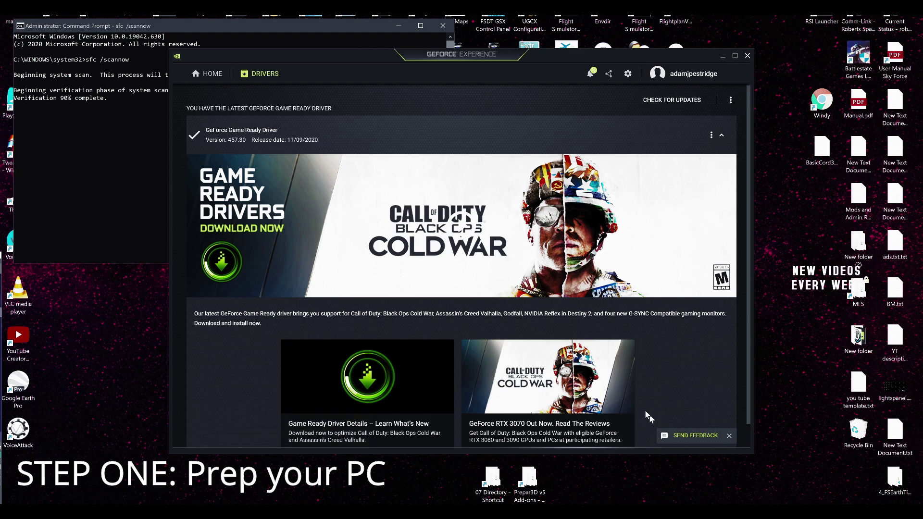
pyautogui.click(287, 51)
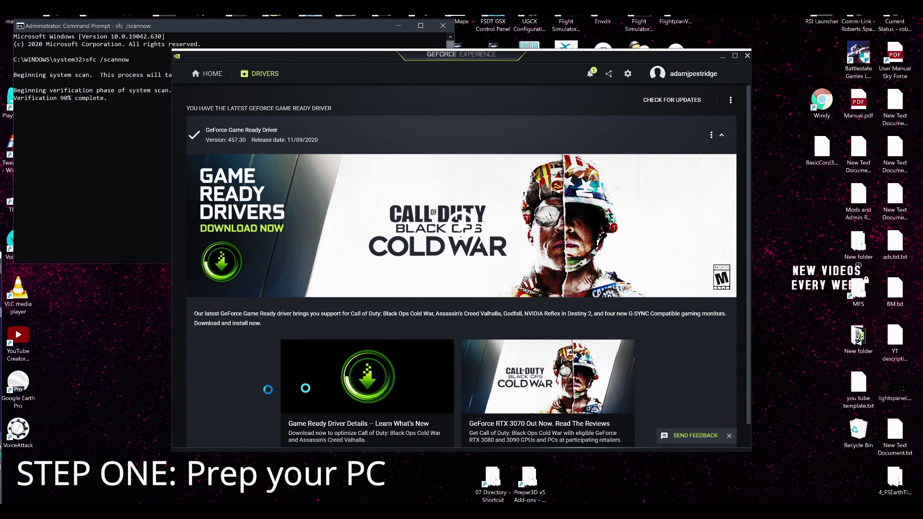
pyautogui.moveTo(269, 517)
pyautogui.click(144, 503)
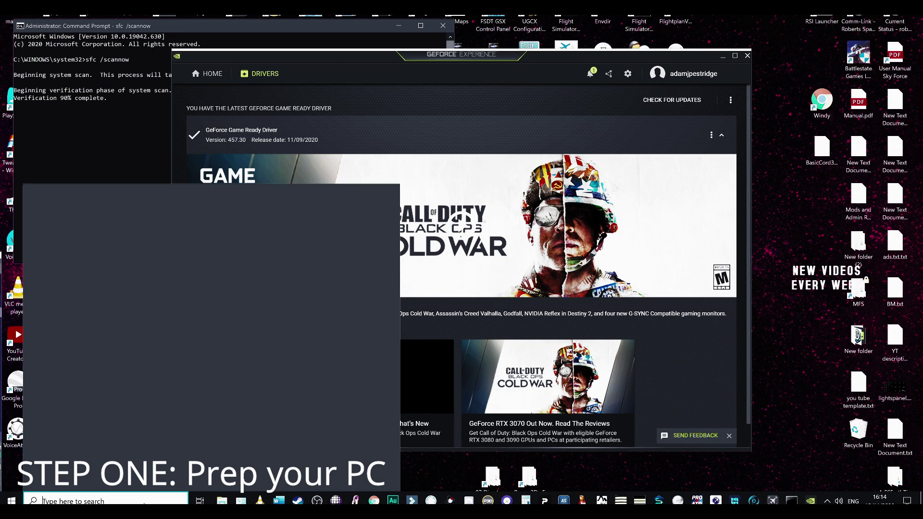
# - Run CCleaner64 as administrator from a 'cc' search and dismiss its update notice
pyautogui.write('cc')
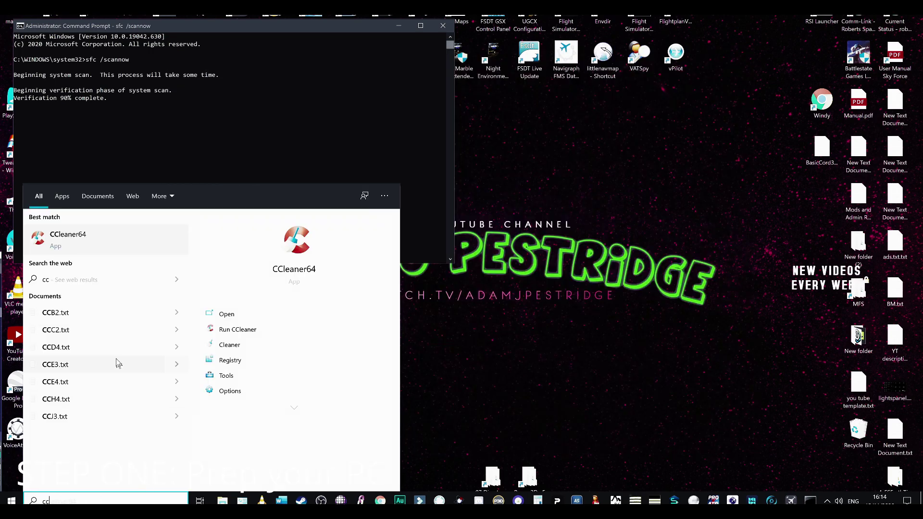
pyautogui.rightClick(67, 239)
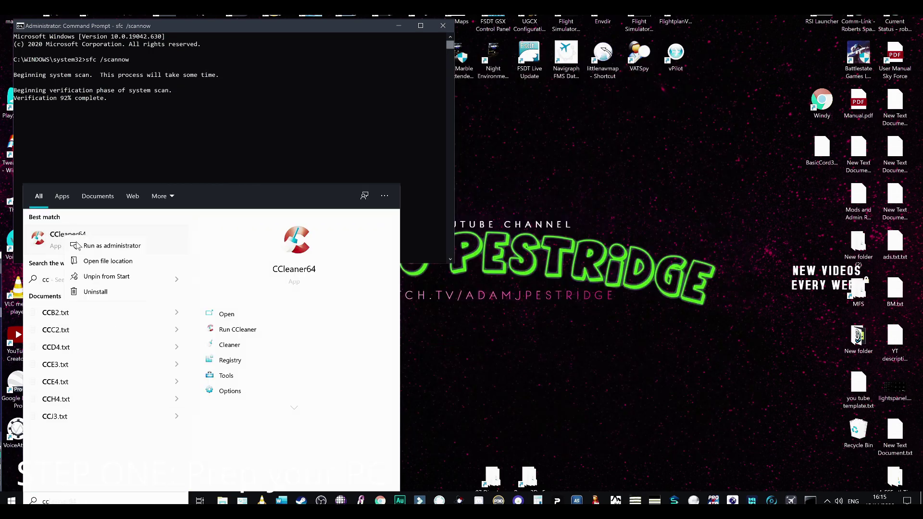
pyautogui.click(76, 247)
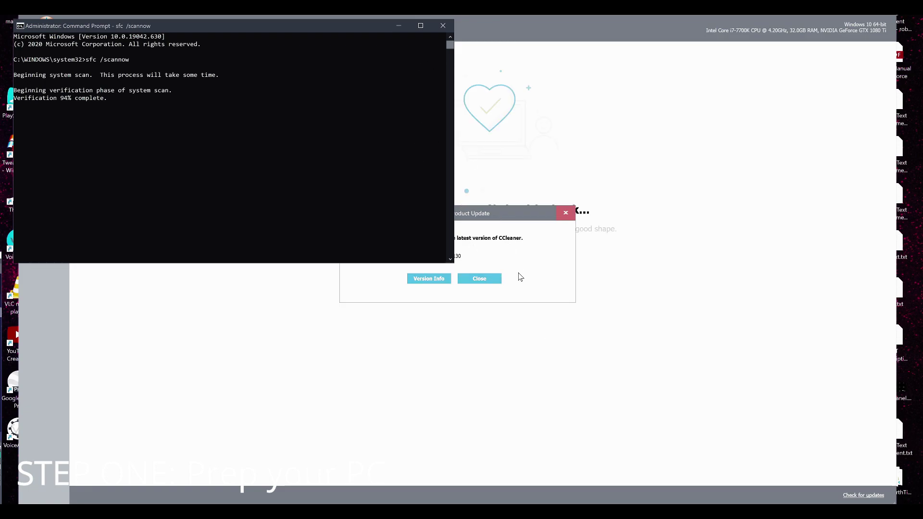
pyautogui.click(483, 278)
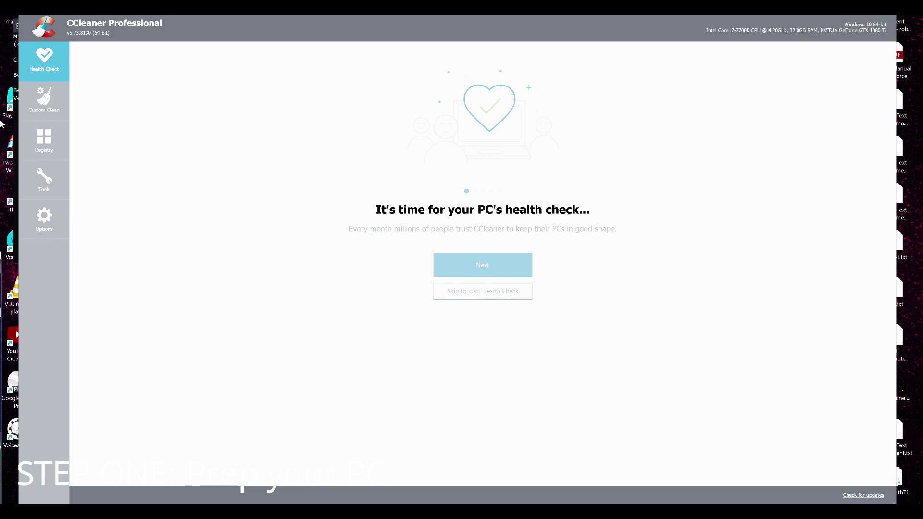
# - Start a CCleaner registry scan for issues and bring the sfc results forward
pyautogui.click(42, 140)
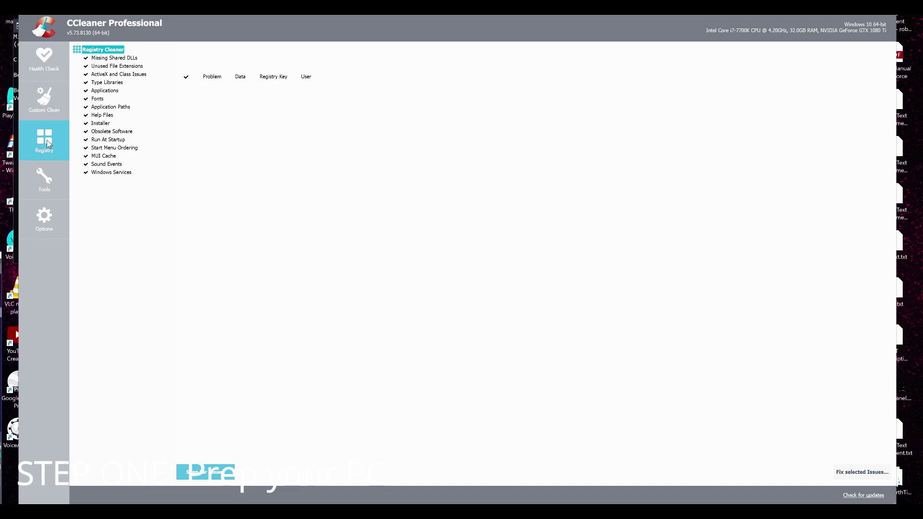
pyautogui.click(196, 473)
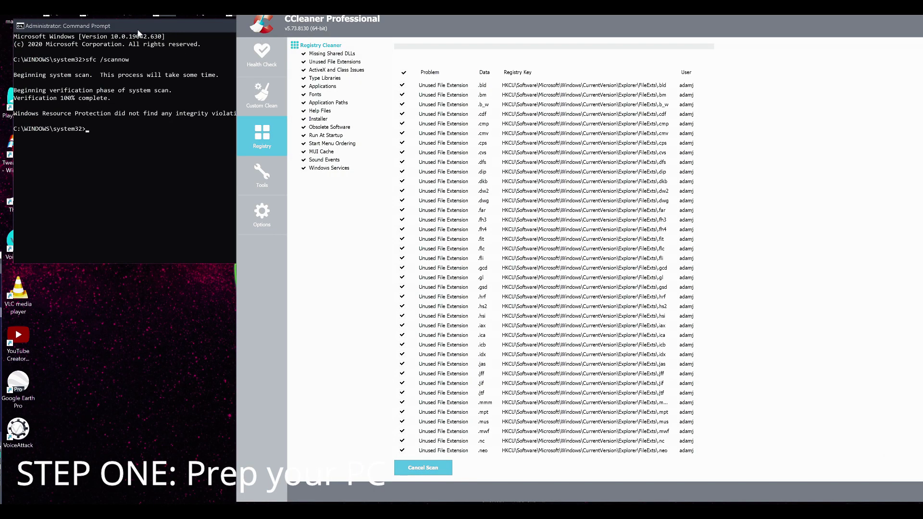
pyautogui.click(138, 31)
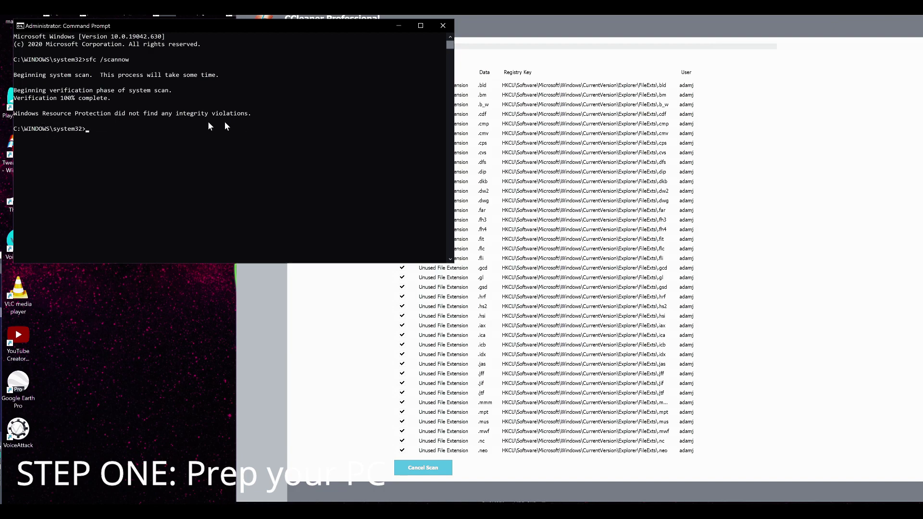
# - Close the finished Command Prompt and fix all 78 registry issues without a backup
pyautogui.click(442, 25)
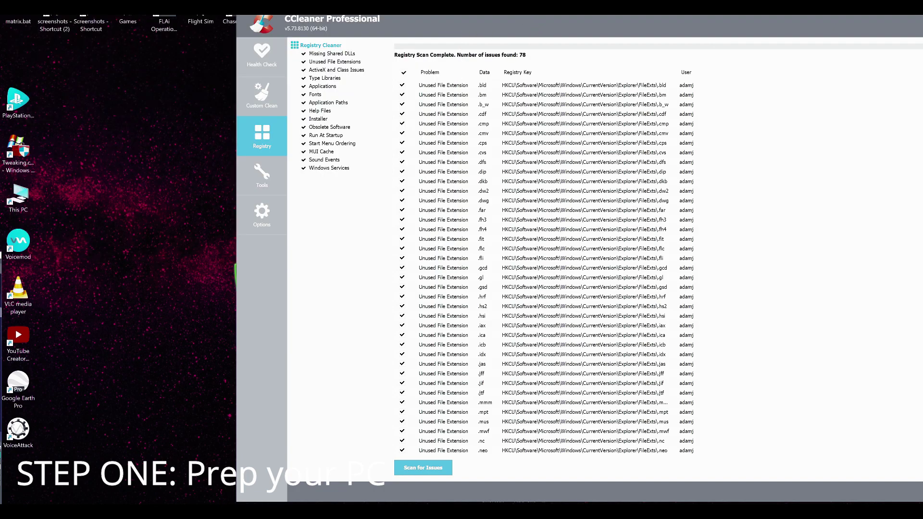
pyautogui.moveTo(919, 22); pyautogui.dragTo(756, 27)
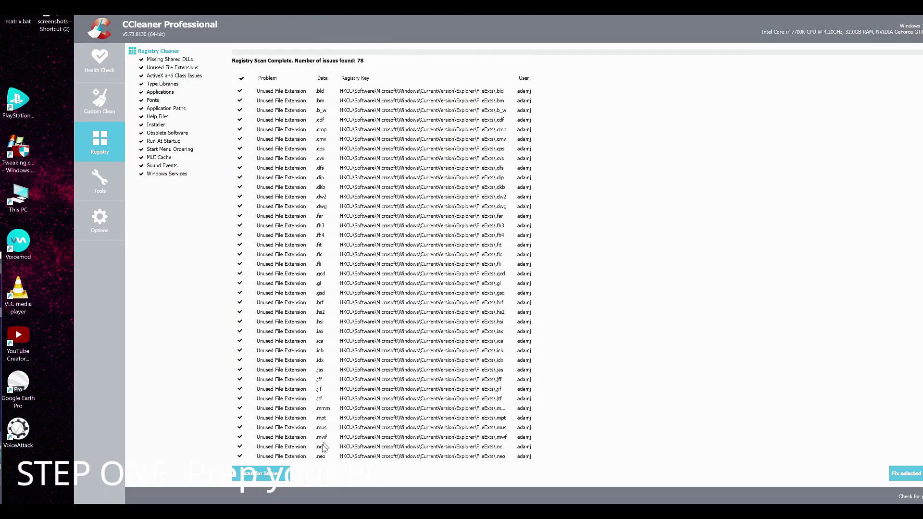
pyautogui.click(910, 477)
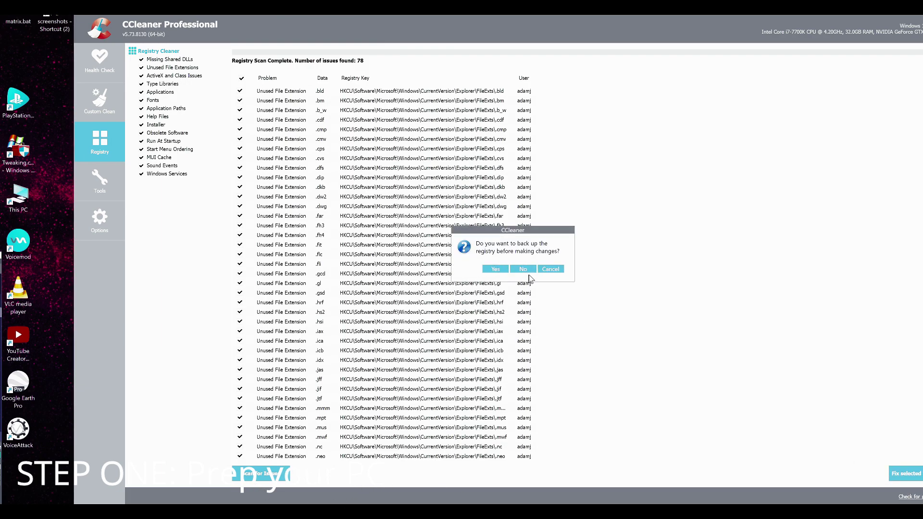
pyautogui.click(523, 270)
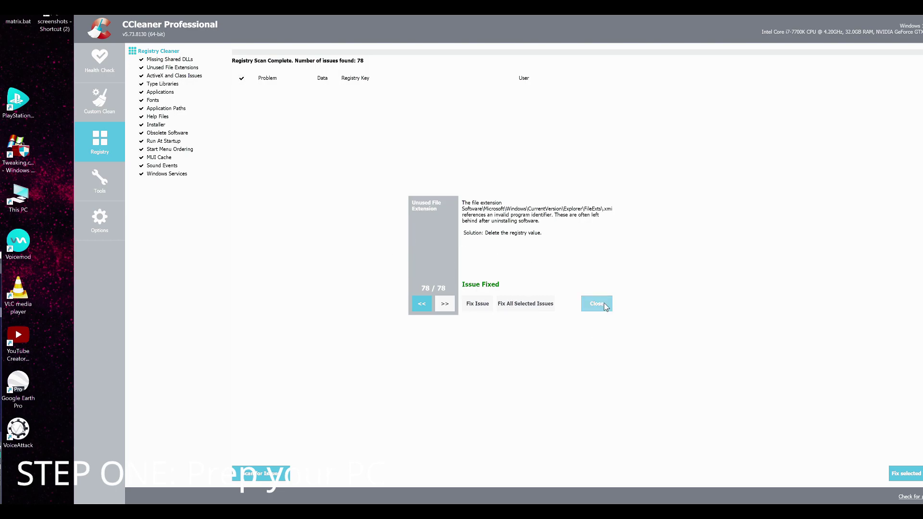
pyautogui.click(597, 303)
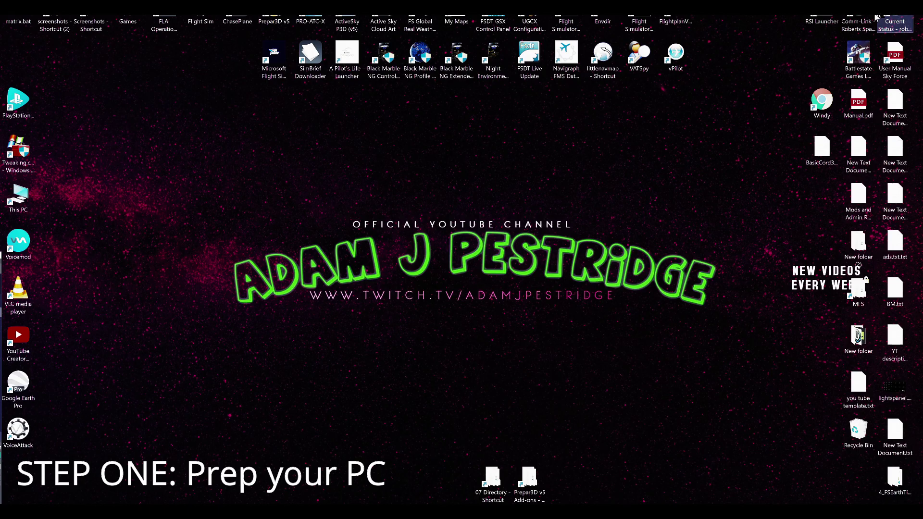
# - Close CCleaner and permanently empty the Recycle Bin, deleting the 287 MB MP4
pyautogui.click(869, 18)
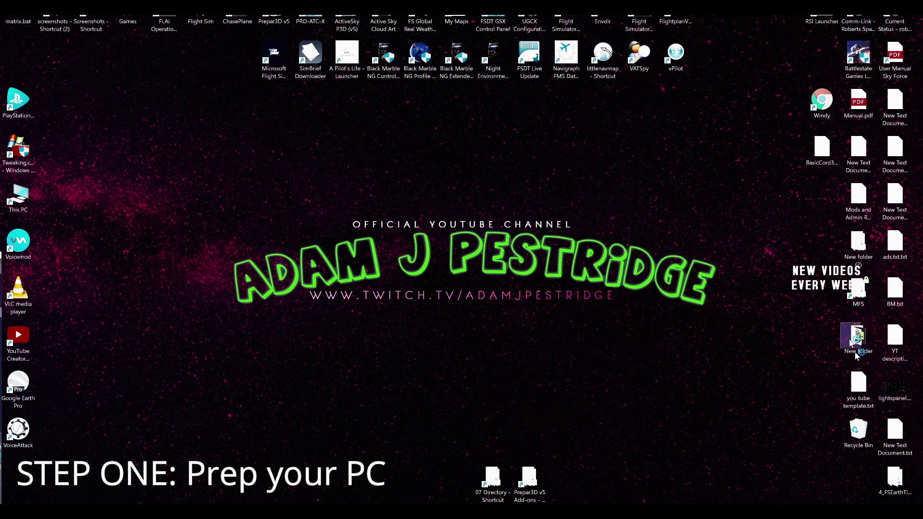
pyautogui.rightClick(857, 428)
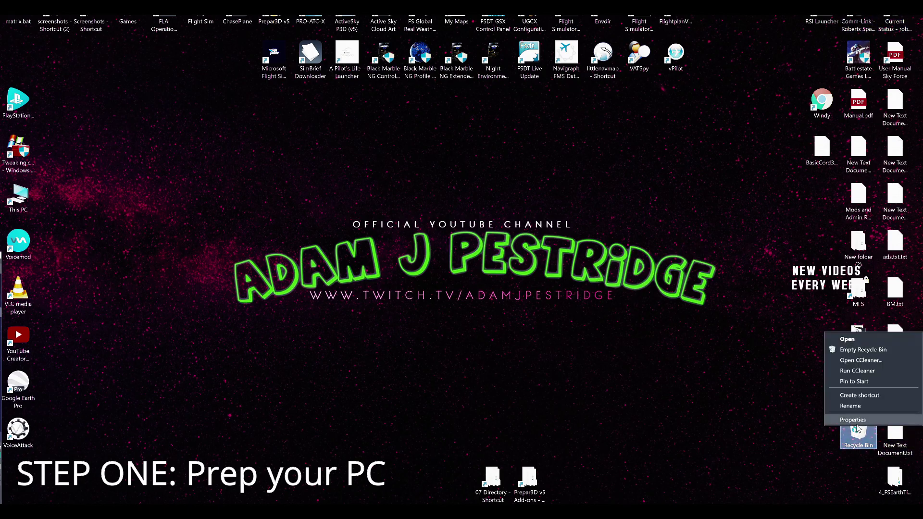
pyautogui.click(854, 349)
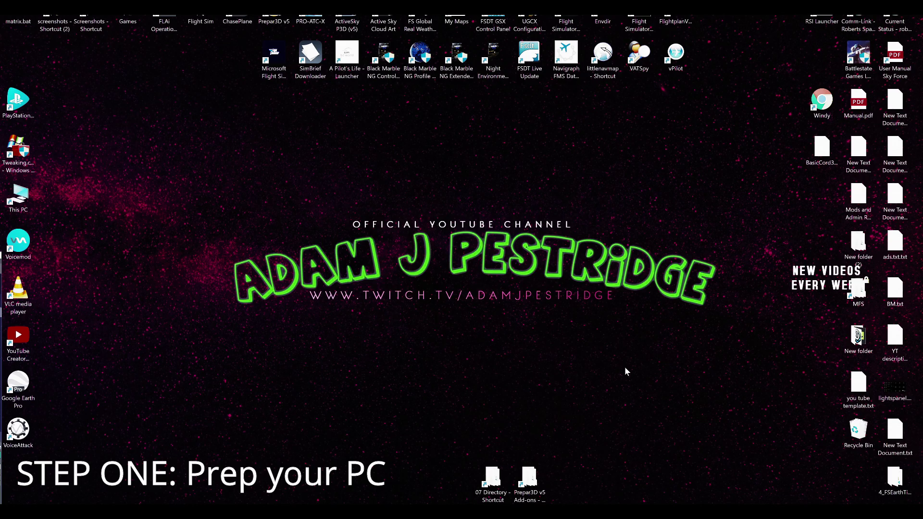
pyautogui.hotkey('shift', 'Delete')
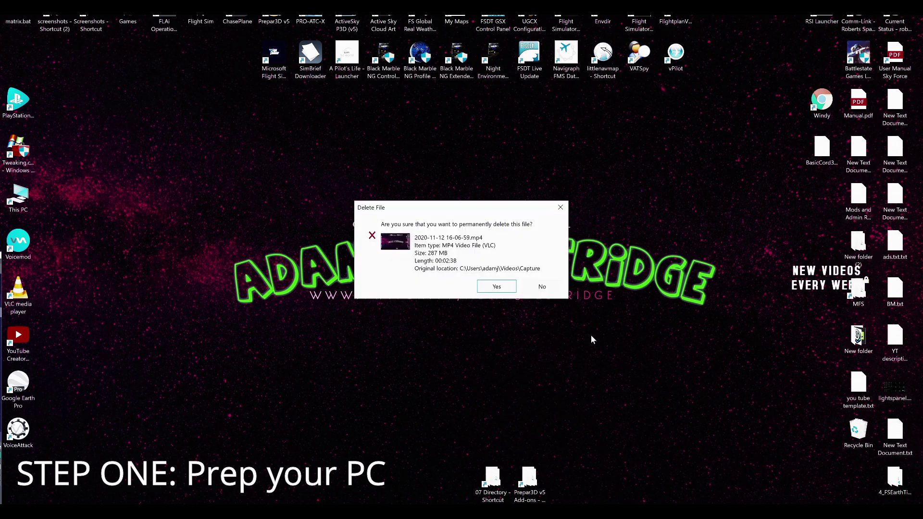
pyautogui.click(494, 286)
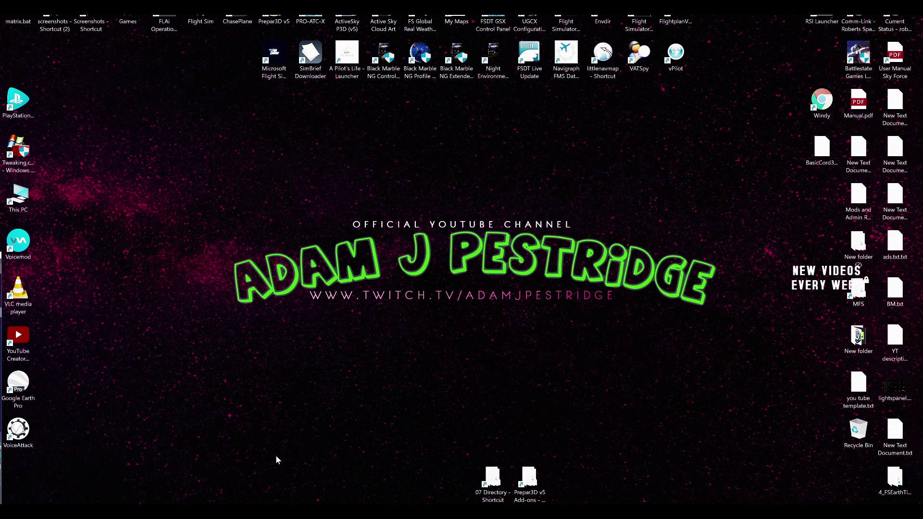
pyautogui.moveTo(244, 500)
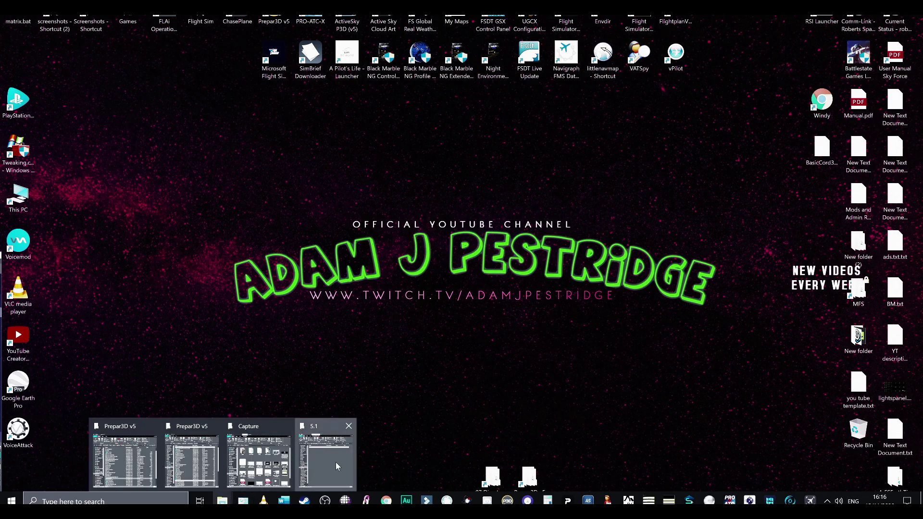
# - Preview Prepar3D_v5_Academic_5.1.8.26742.zip in WinRAR, then extract it into the 5.1 folder
pyautogui.click(336, 464)
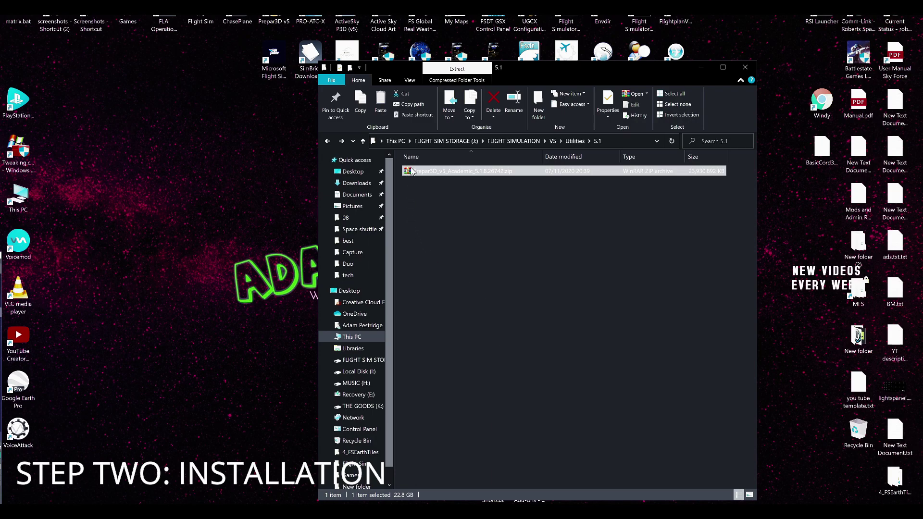
pyautogui.doubleClick(446, 176)
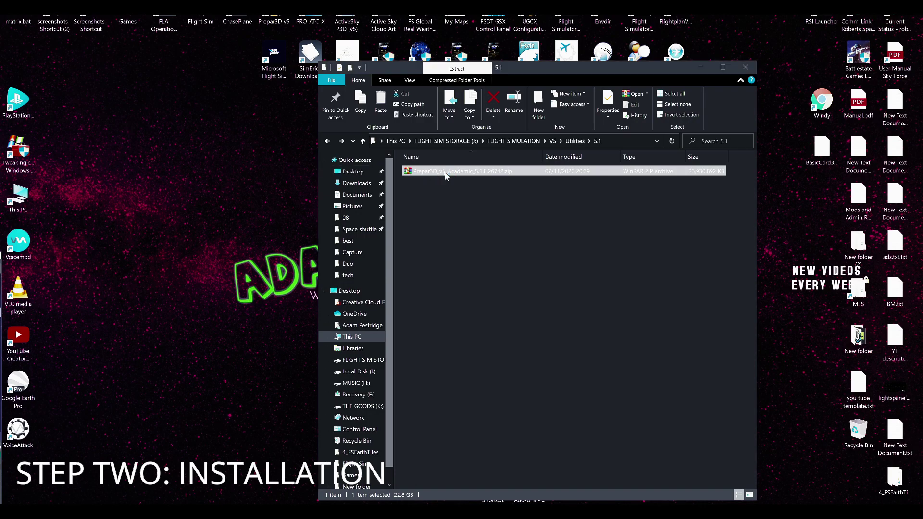
pyautogui.click(516, 304)
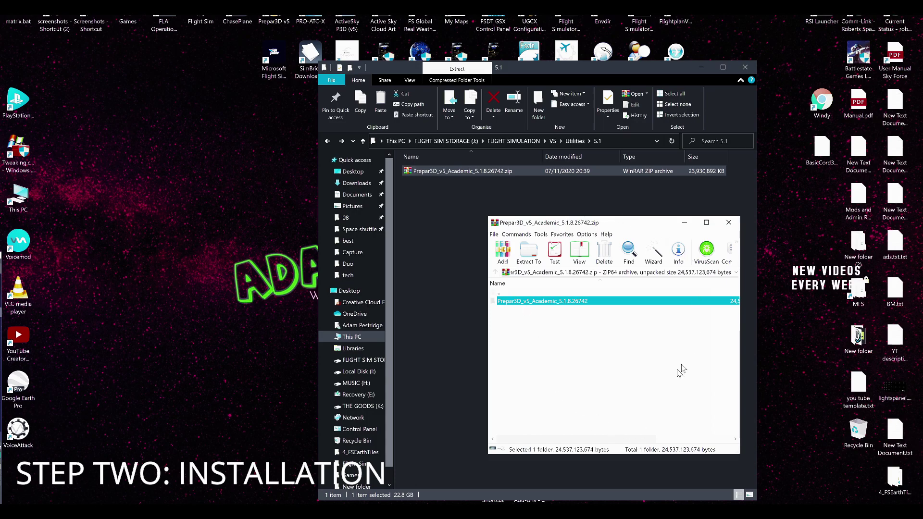
pyautogui.click(729, 222)
pyautogui.rightClick(447, 173)
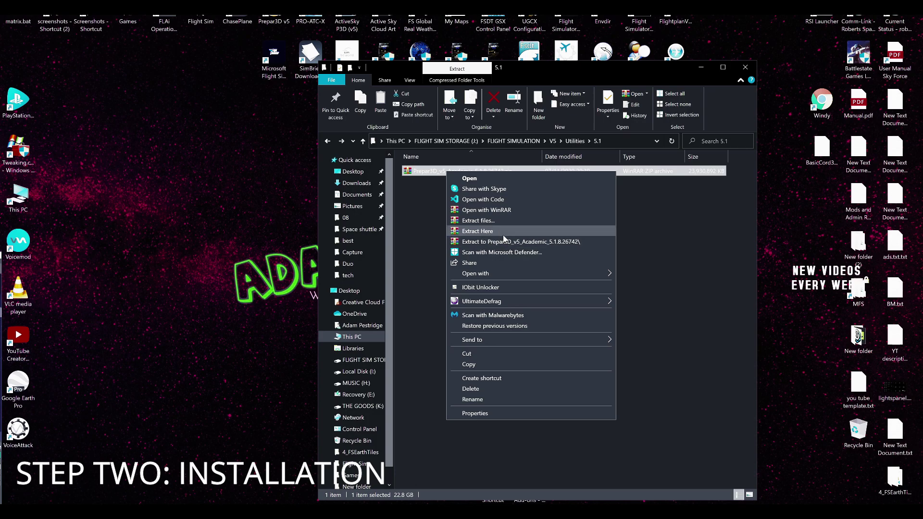
pyautogui.click(684, 280)
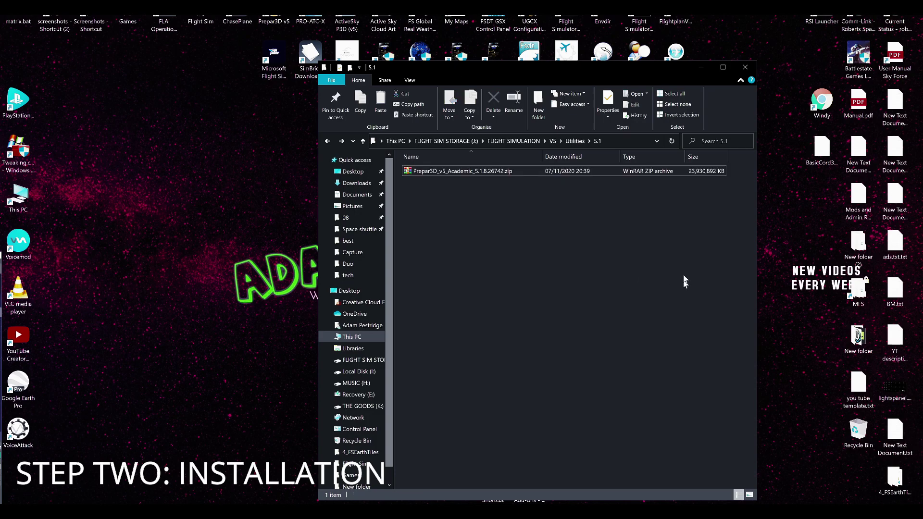
# - Place the AppData and ProgramData Prepar3D v5 windows side by side and select Prepar3D.cfg
pyautogui.click(701, 69)
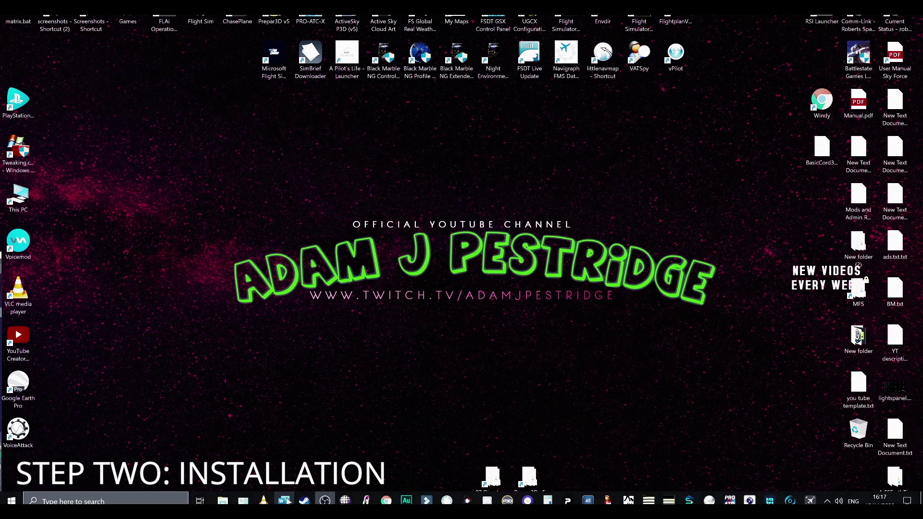
pyautogui.moveTo(223, 501)
pyautogui.click(192, 457)
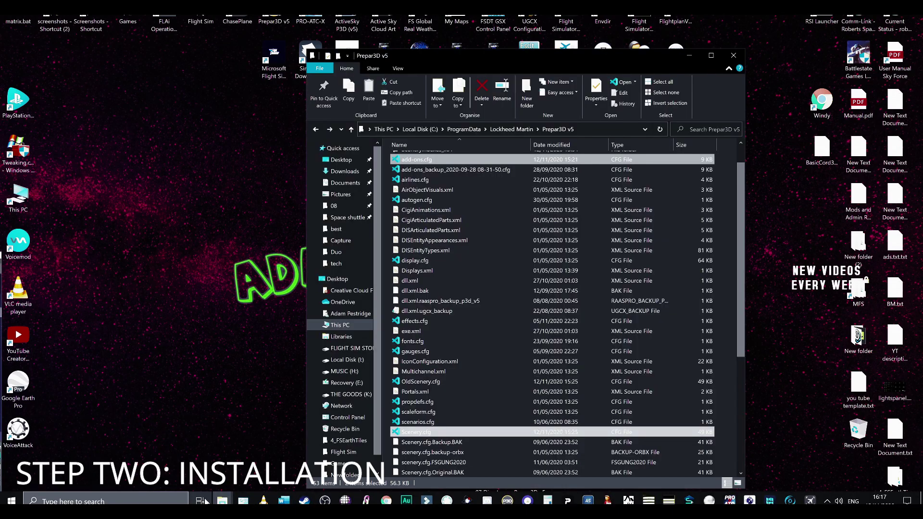
pyautogui.click(167, 461)
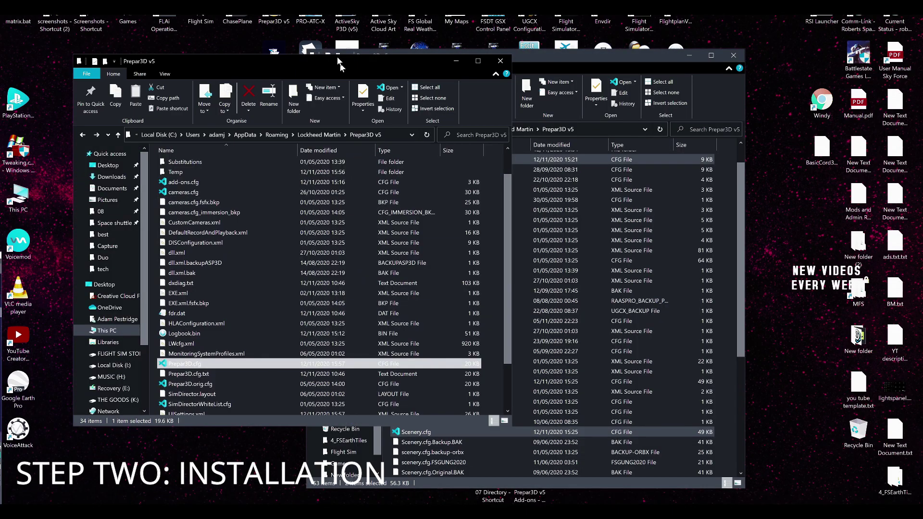
pyautogui.moveTo(335, 59); pyautogui.dragTo(273, 31)
pyautogui.moveTo(509, 57); pyautogui.dragTo(659, 28)
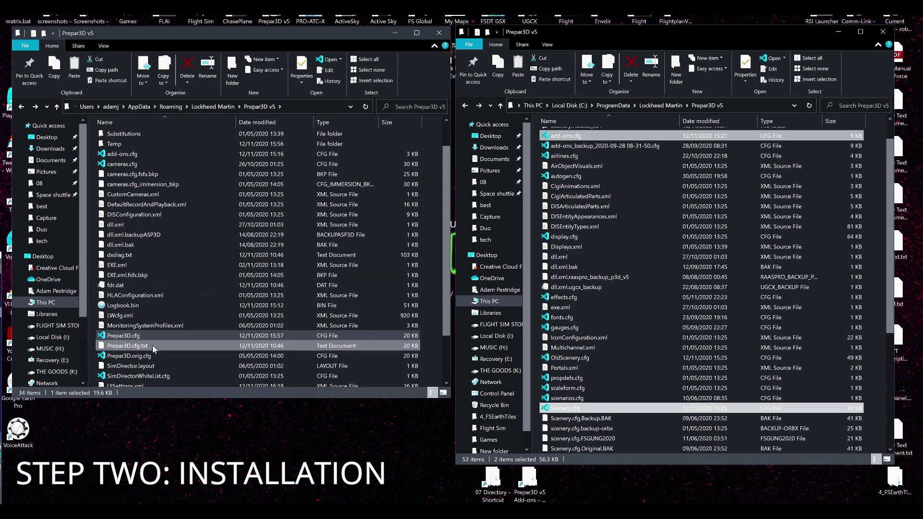
pyautogui.click(133, 333)
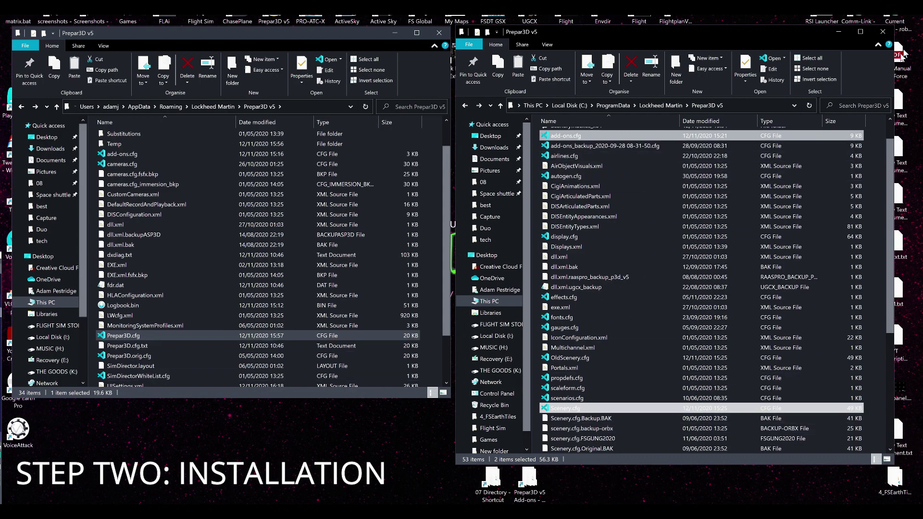
# - Open Programs and Features and check the Prepar3D v5 Content, Scenery and Academic sizes
pyautogui.click(837, 33)
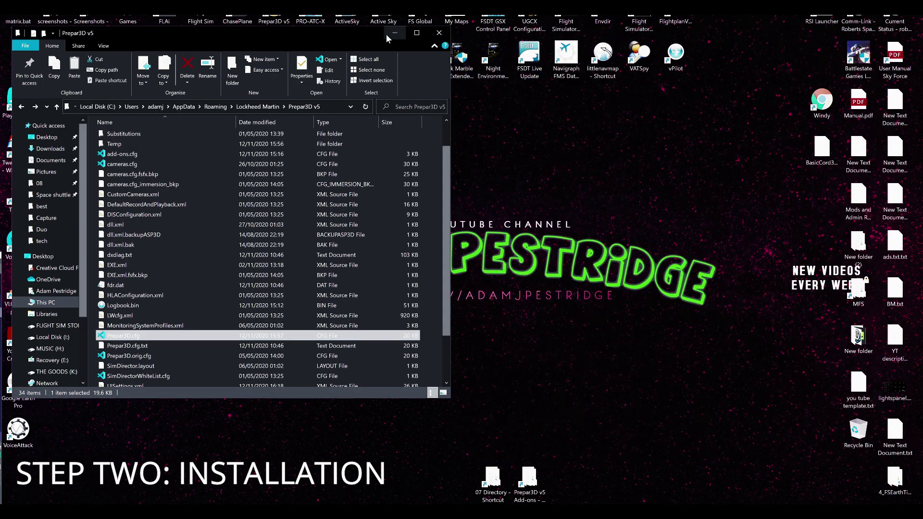
pyautogui.click(393, 33)
pyautogui.click(264, 499)
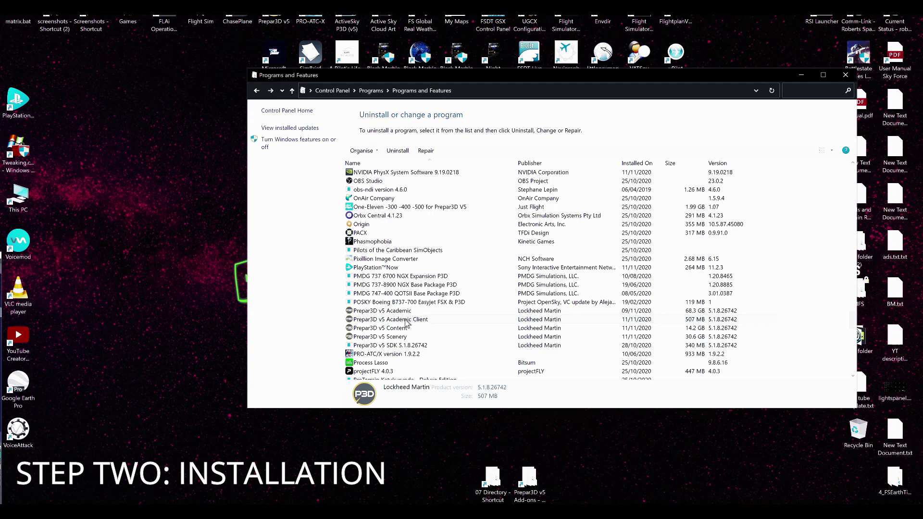
pyautogui.click(392, 331)
pyautogui.click(394, 340)
pyautogui.click(411, 312)
# - Browse to C:\Program Files\Lockheed Martin\Prepar3D v5 from This PC
pyautogui.click(26, 201)
pyautogui.doubleClick(26, 201)
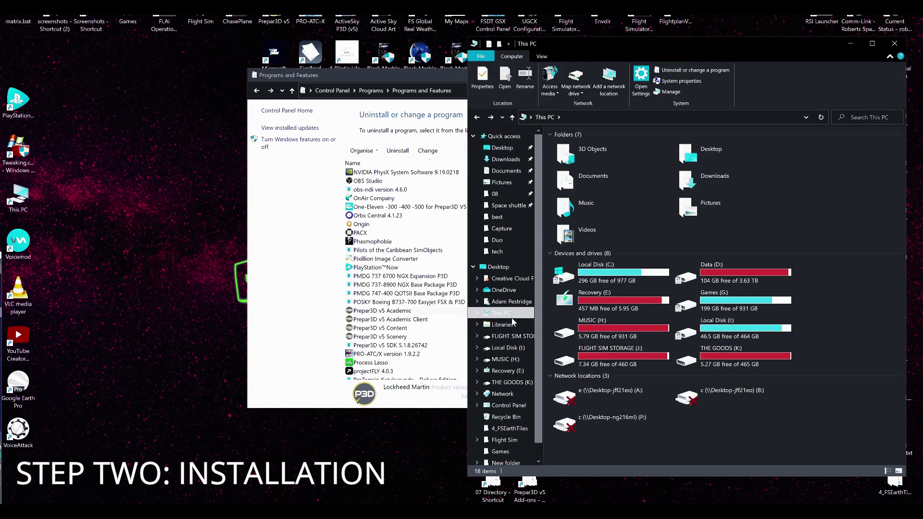
pyautogui.doubleClick(584, 284)
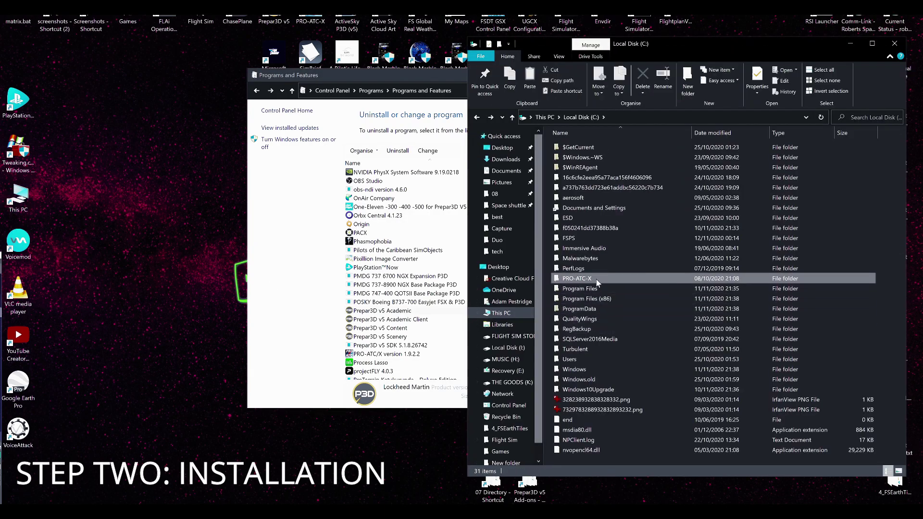
pyautogui.doubleClick(598, 289)
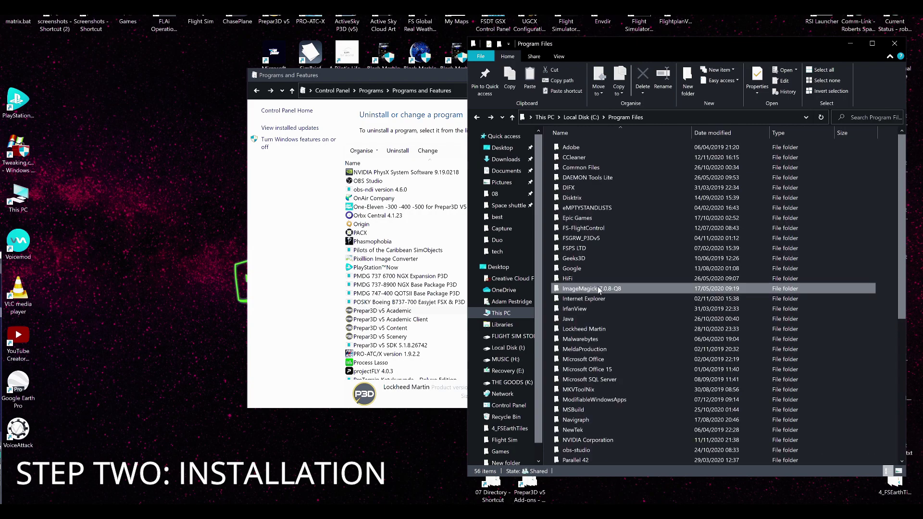
pyautogui.doubleClick(581, 331)
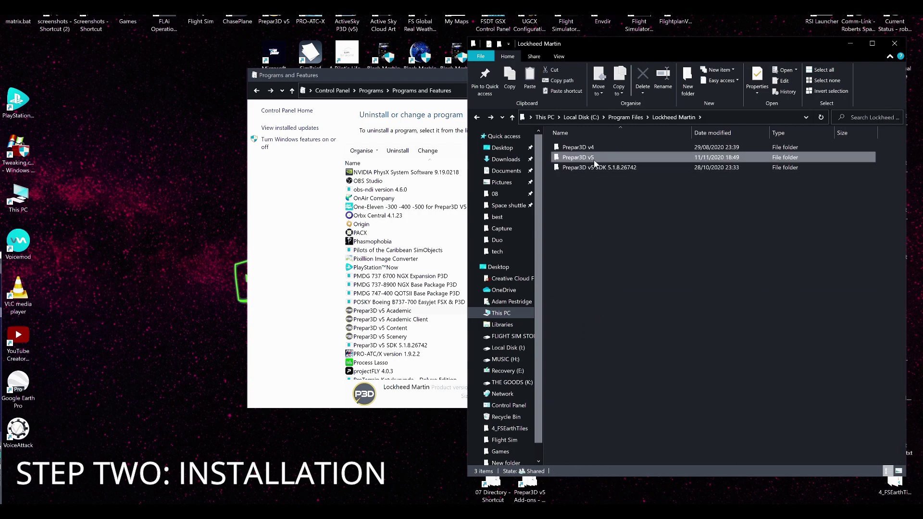
pyautogui.doubleClick(593, 160)
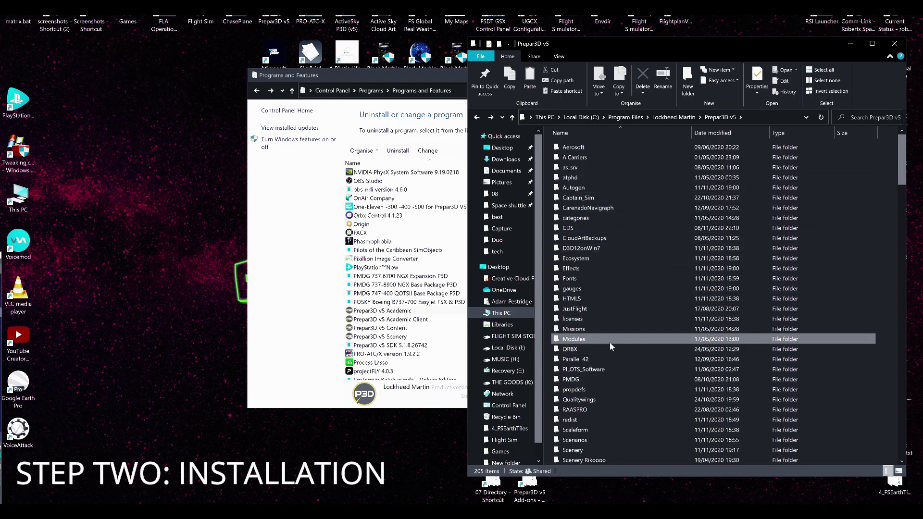
# - Inspect the PMDG and Scenery folders in the Prepar3D v5 install folder
pyautogui.click(614, 381)
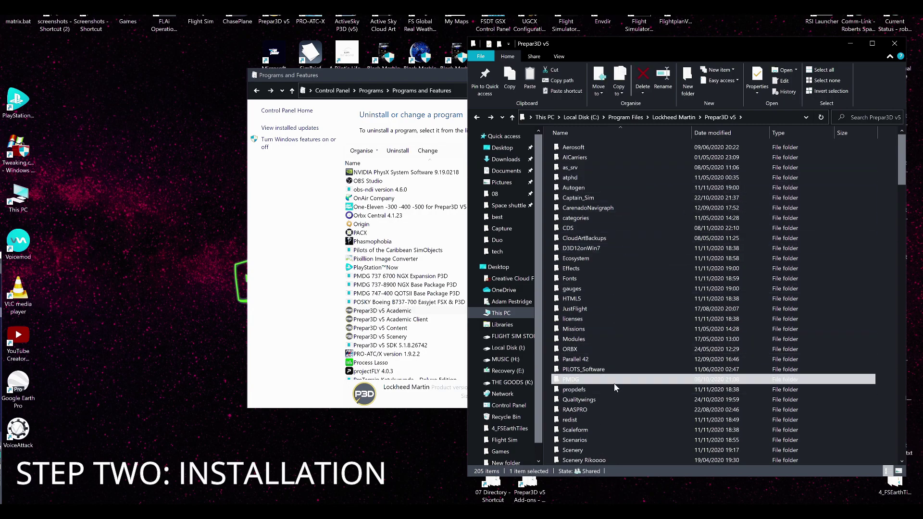
pyautogui.scroll(-3, 601, 386)
pyautogui.click(611, 361)
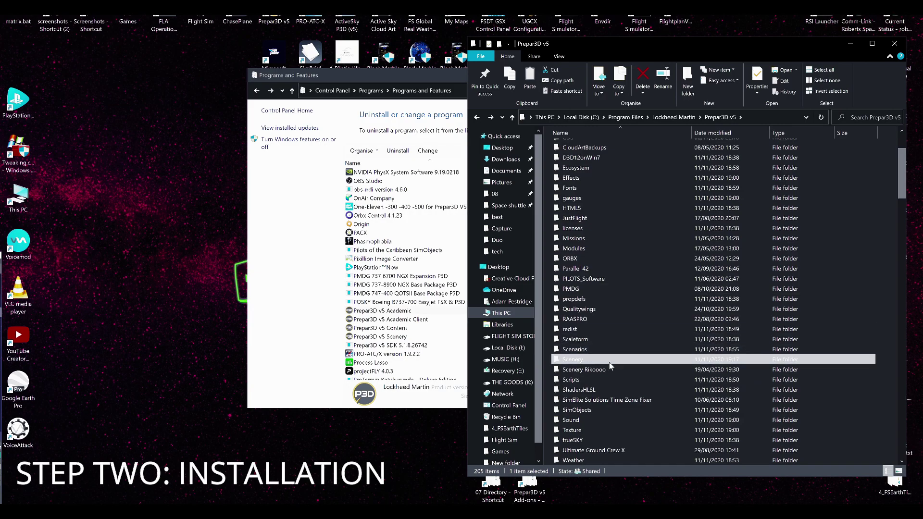
pyautogui.scroll(-3, 633, 426)
pyautogui.scroll(2, 632, 425)
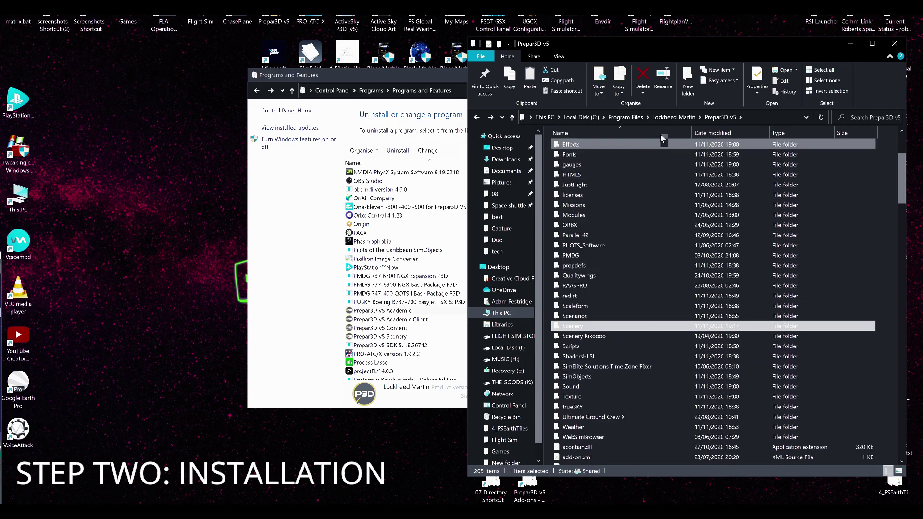
# - Close the Prepar3D v5 folder, confirm Academic Client reads 5.1.8.26742, and close the programs list
pyautogui.click(894, 45)
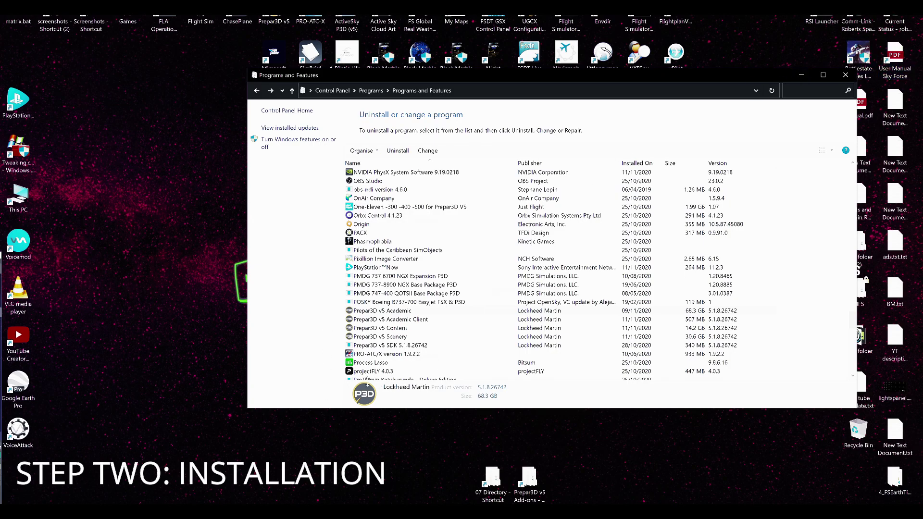
pyautogui.moveTo(320, 514)
pyautogui.click(412, 320)
pyautogui.click(846, 76)
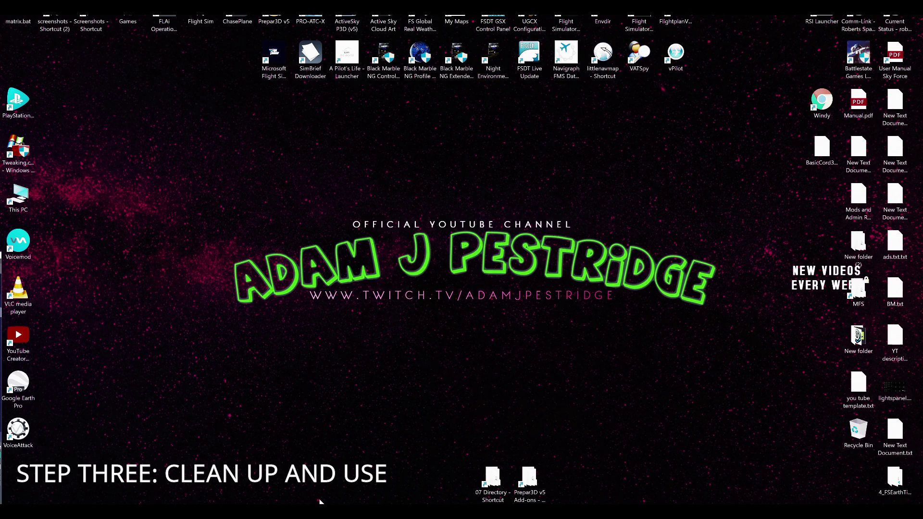
pyautogui.moveTo(325, 517)
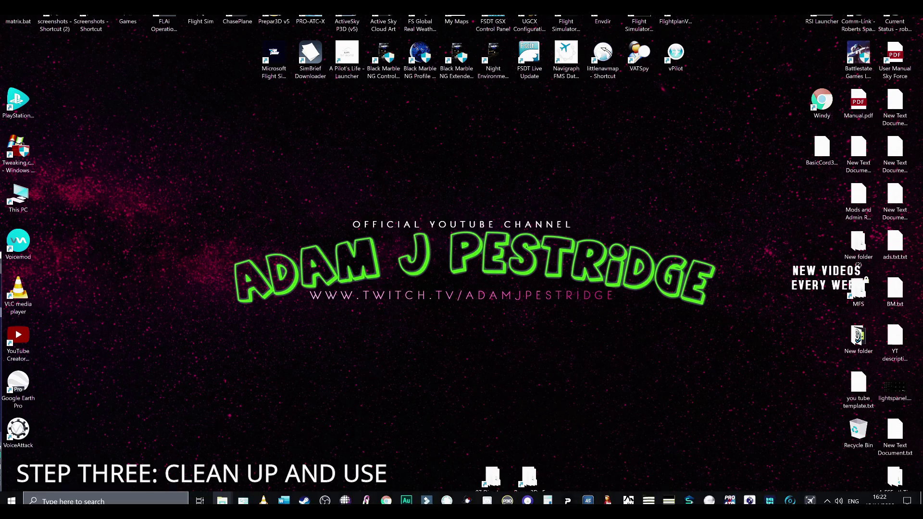
# - Review Prepar3D.cfg and scenery.cfg in the Prepar3D v5 config folders, then close the ProgramData window
pyautogui.moveTo(233, 501)
pyautogui.click(211, 476)
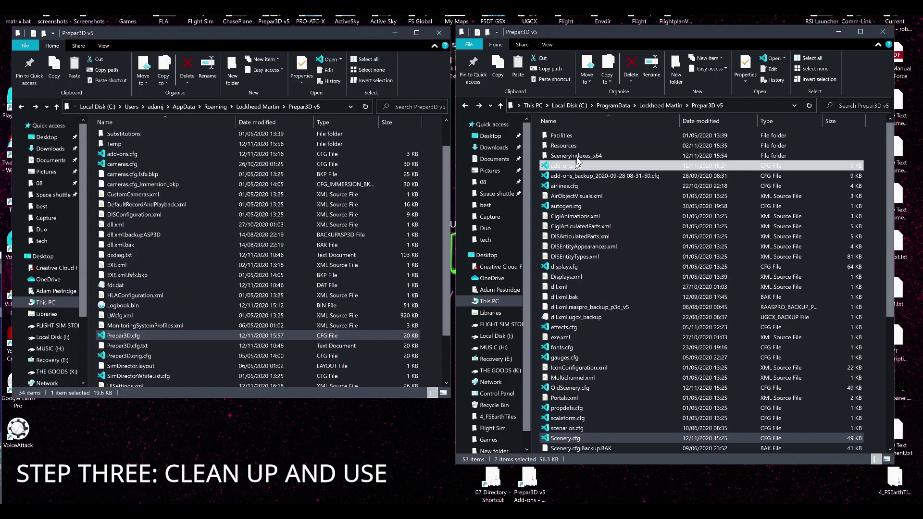
pyautogui.scroll(1, 632, 150)
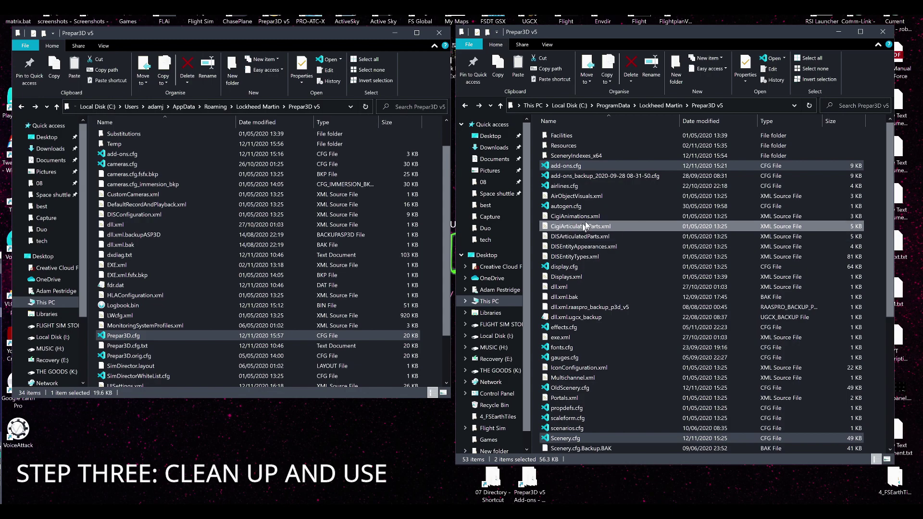
pyautogui.click(882, 33)
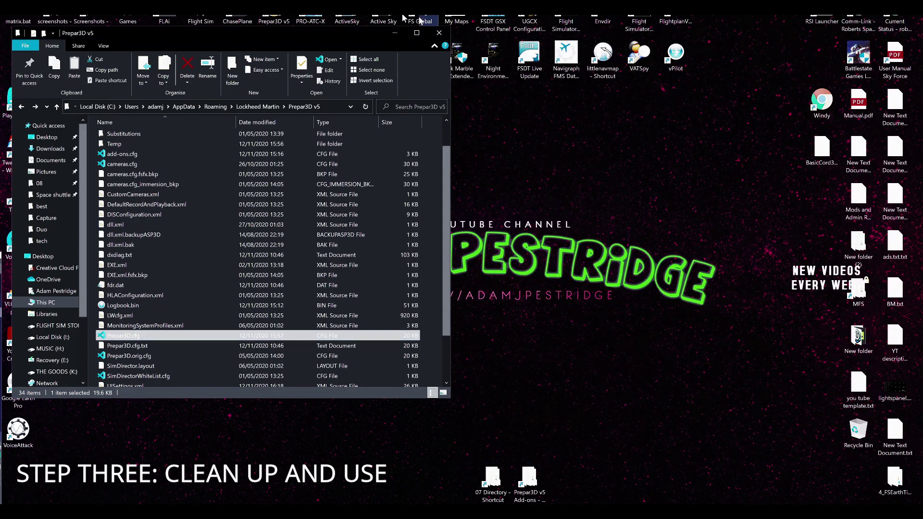
# - Close the AppData Prepar3D v5 folder window and launch Orbx Central from the taskbar
pyautogui.click(446, 34)
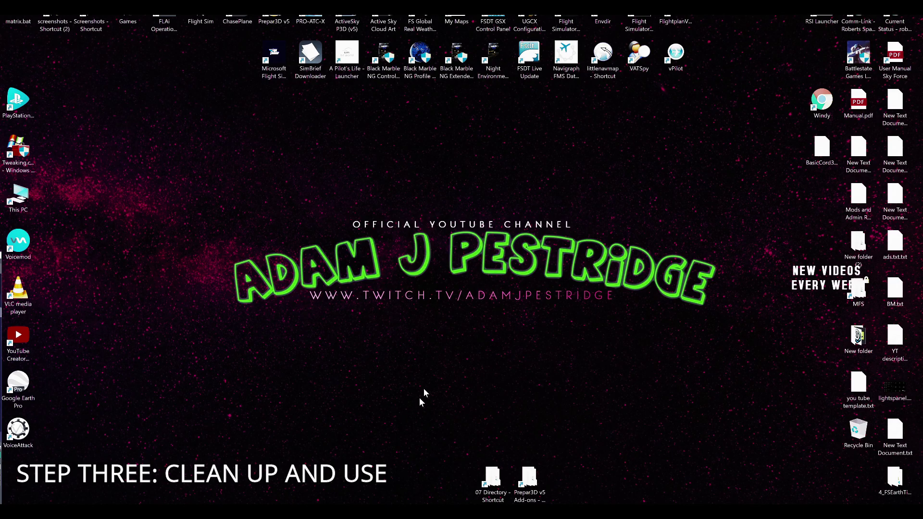
pyautogui.moveTo(366, 502)
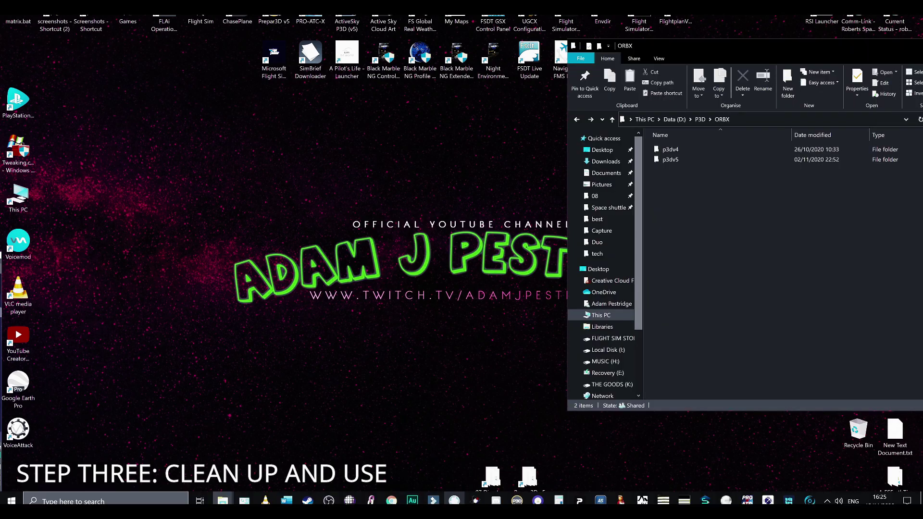
pyautogui.click(539, 501)
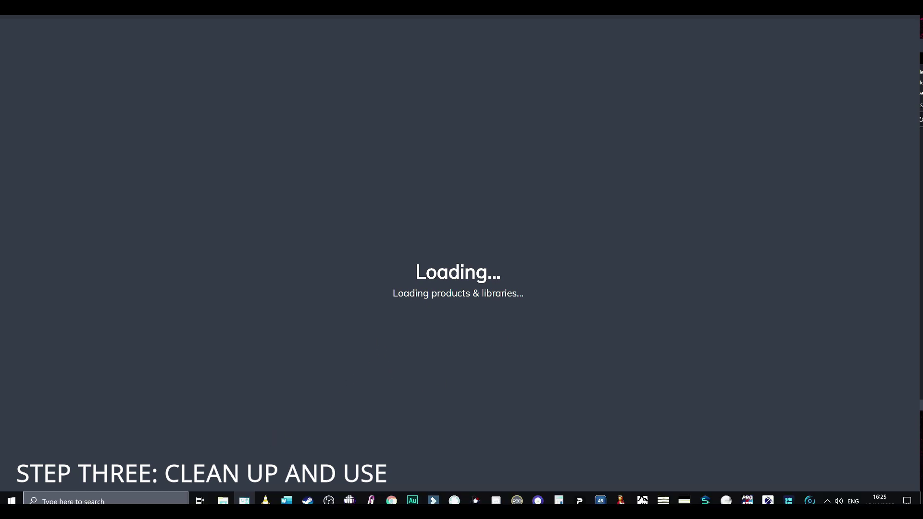
# - Bring the 5.1 folder forward, then open Orbx Central's Settings at the Help section for Sync Simulator
pyautogui.moveTo(222, 501)
pyautogui.click(248, 454)
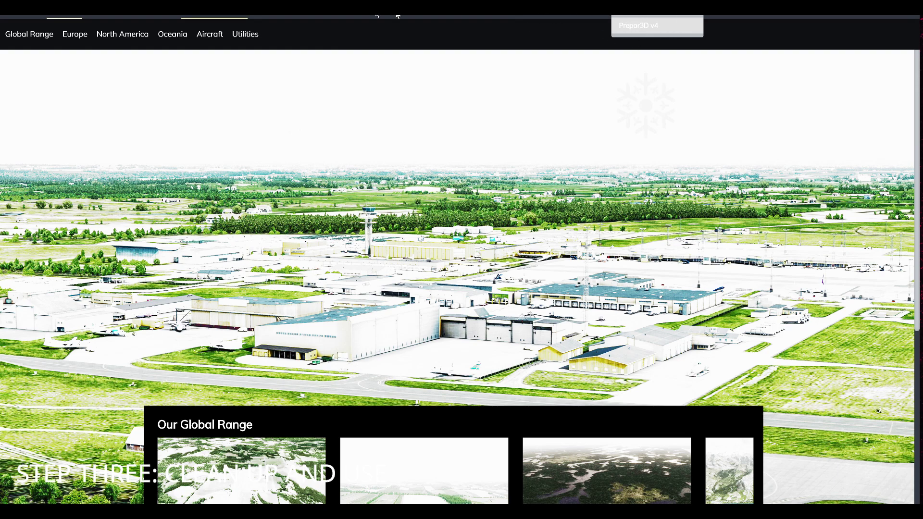
pyautogui.click(839, 15)
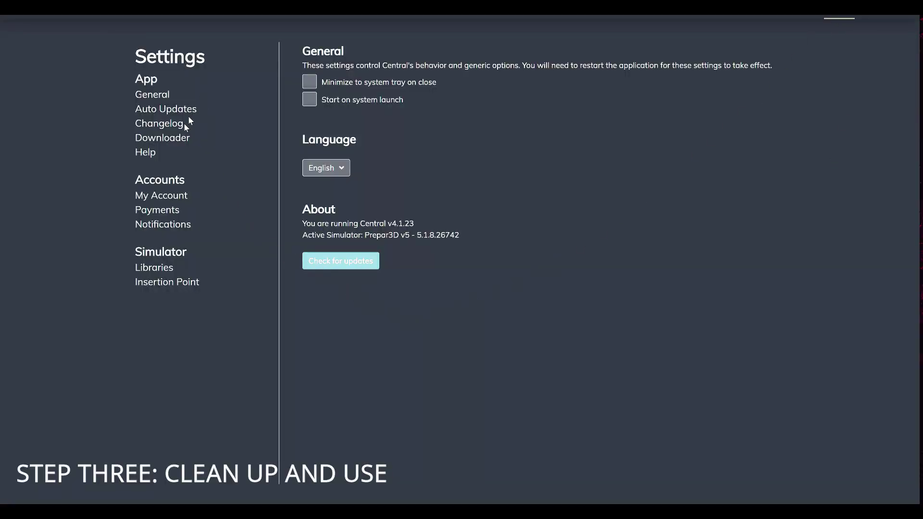
pyautogui.click(150, 153)
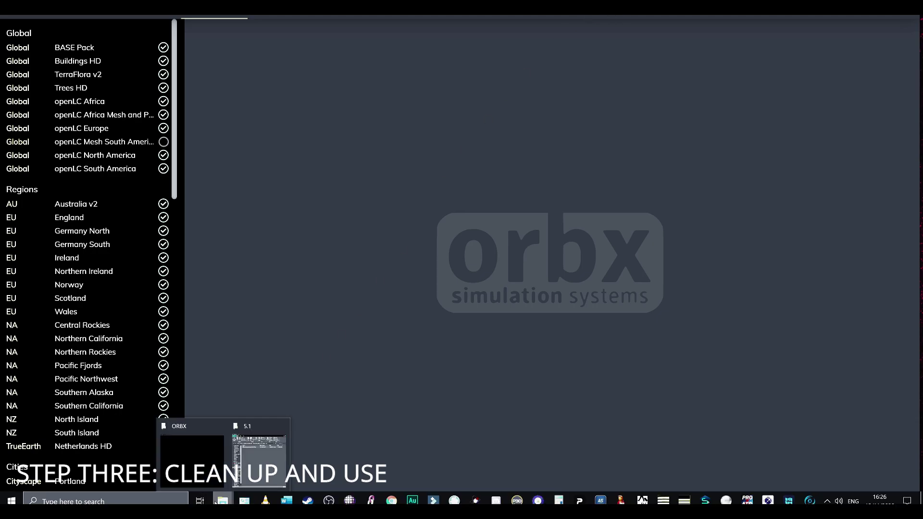
# - Bring up the ORBX library folder on D: and close Orbx Central
pyautogui.click(207, 464)
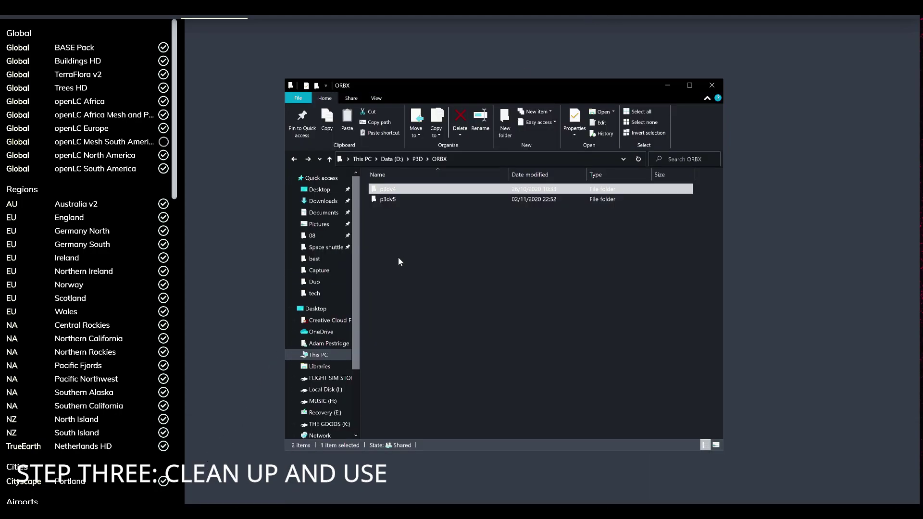
pyautogui.press('Delete')
pyautogui.click(712, 85)
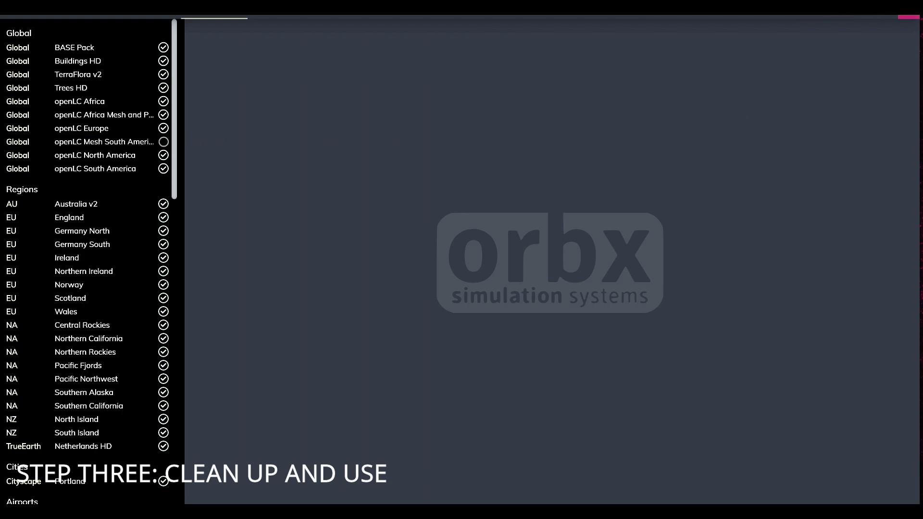
pyautogui.click(909, 18)
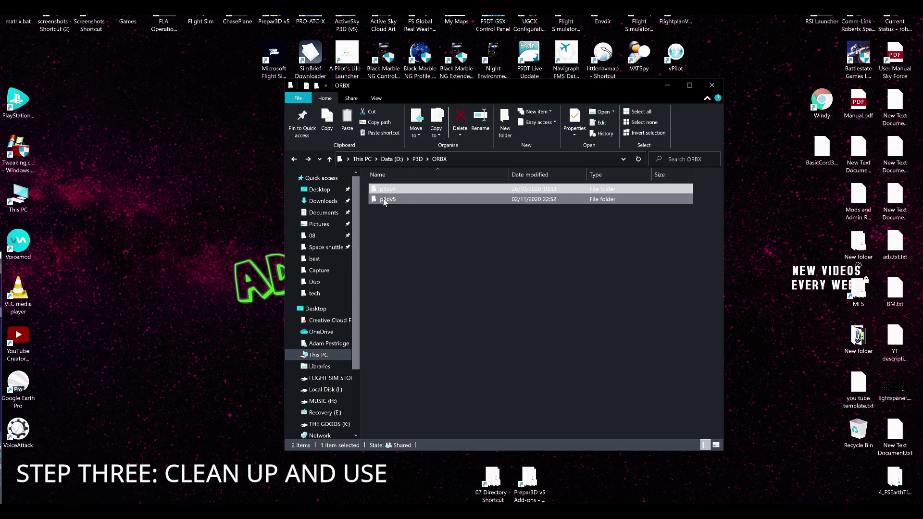
# - Check the p3dv5 folder's airport and region folders, return to ORBX, and close the window
pyautogui.doubleClick(396, 202)
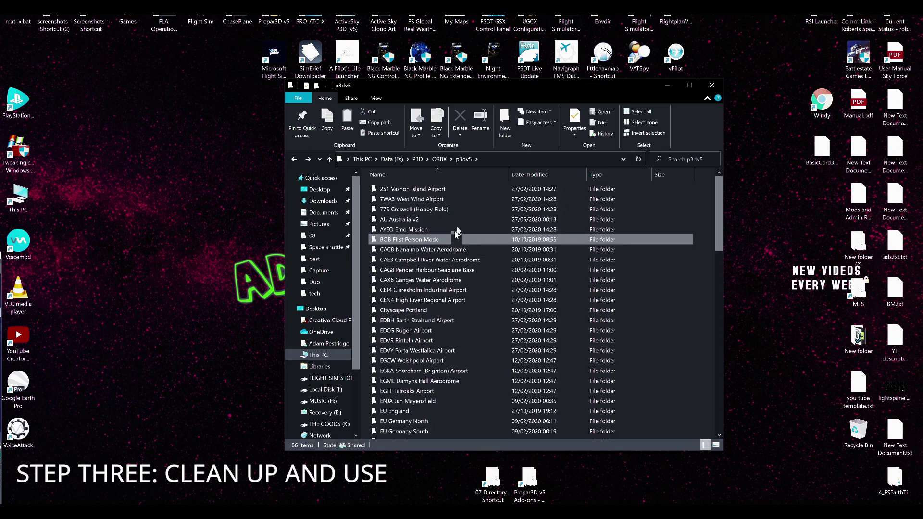
pyautogui.click(439, 159)
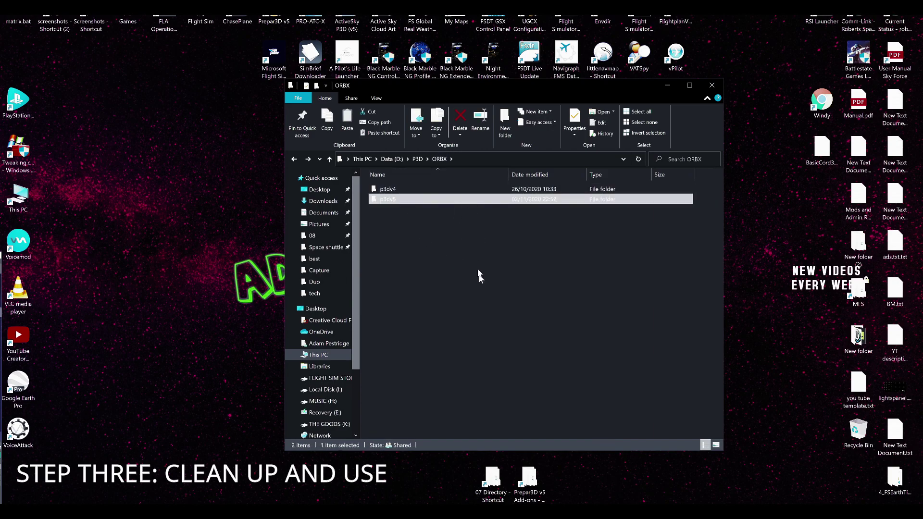
pyautogui.click(462, 267)
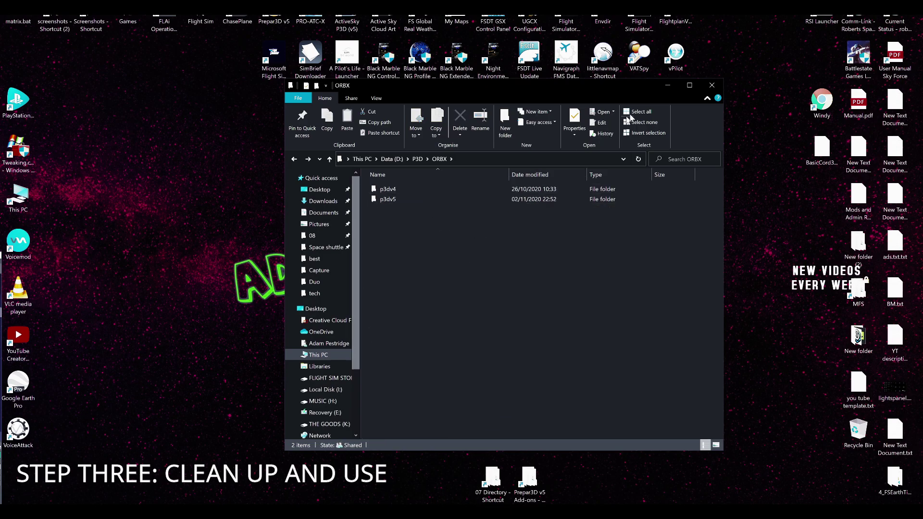
pyautogui.click(713, 87)
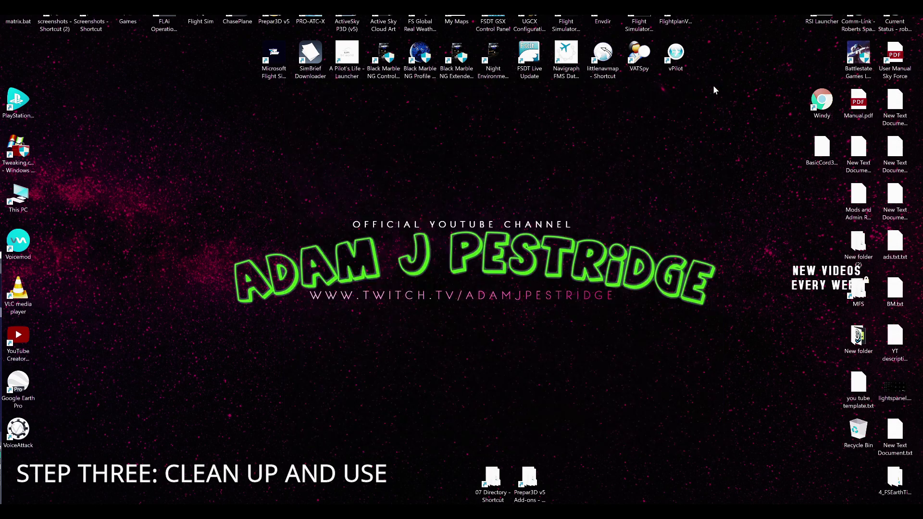